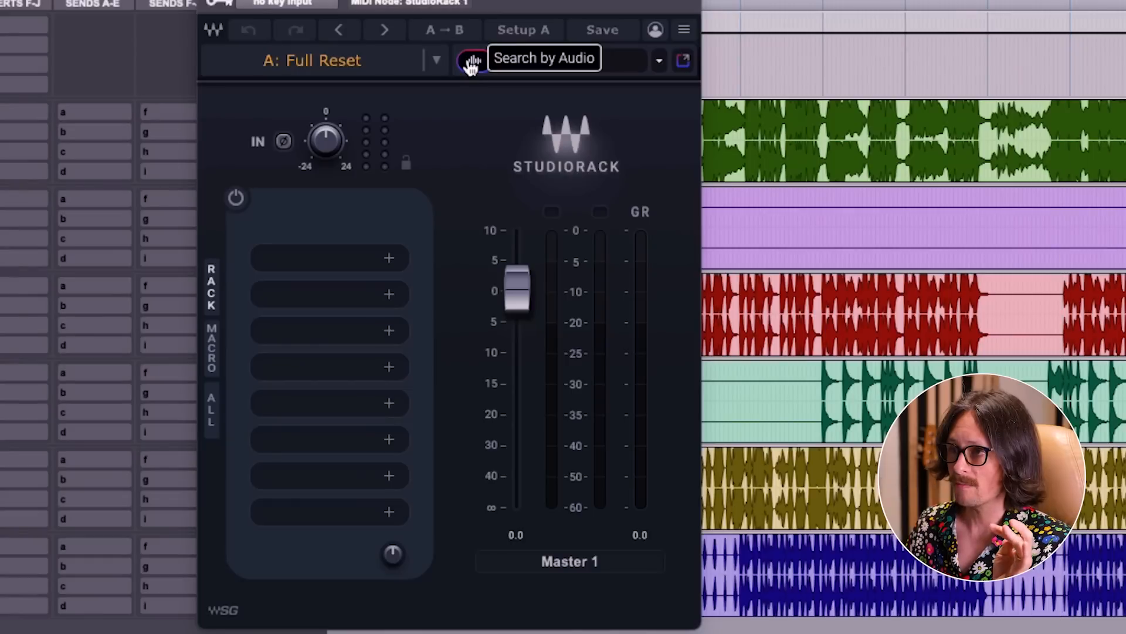
# Search StudioVerse for "Mastering" chains in the StudioRack on Master 1
pyautogui.click(471, 65)
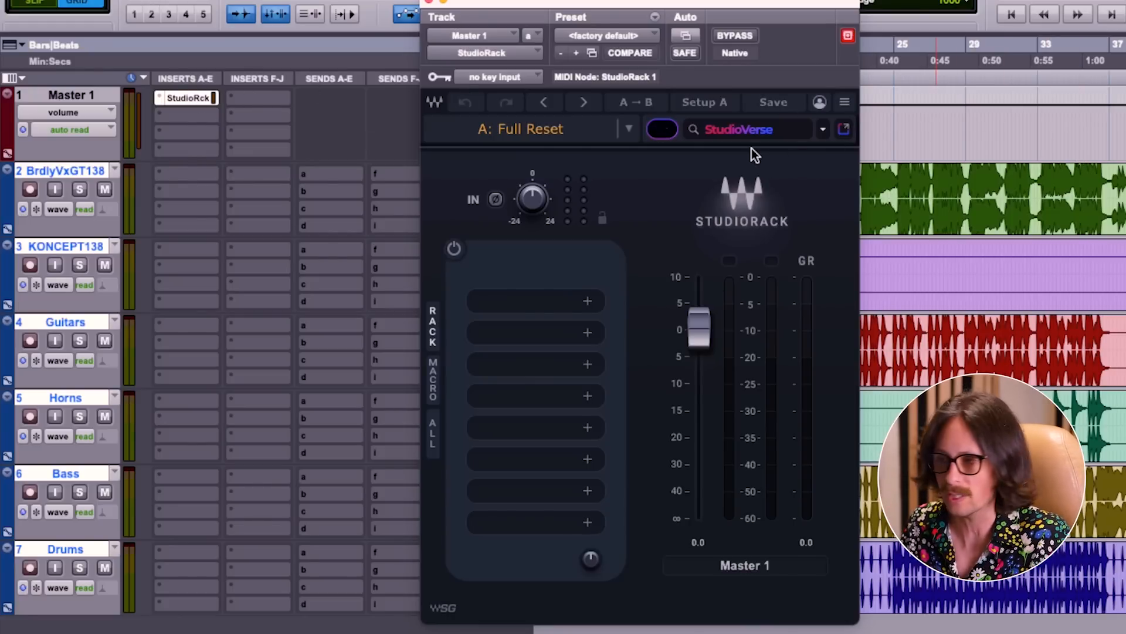
pyautogui.click(775, 129)
pyautogui.write('Mastering')
pyautogui.press('Return')
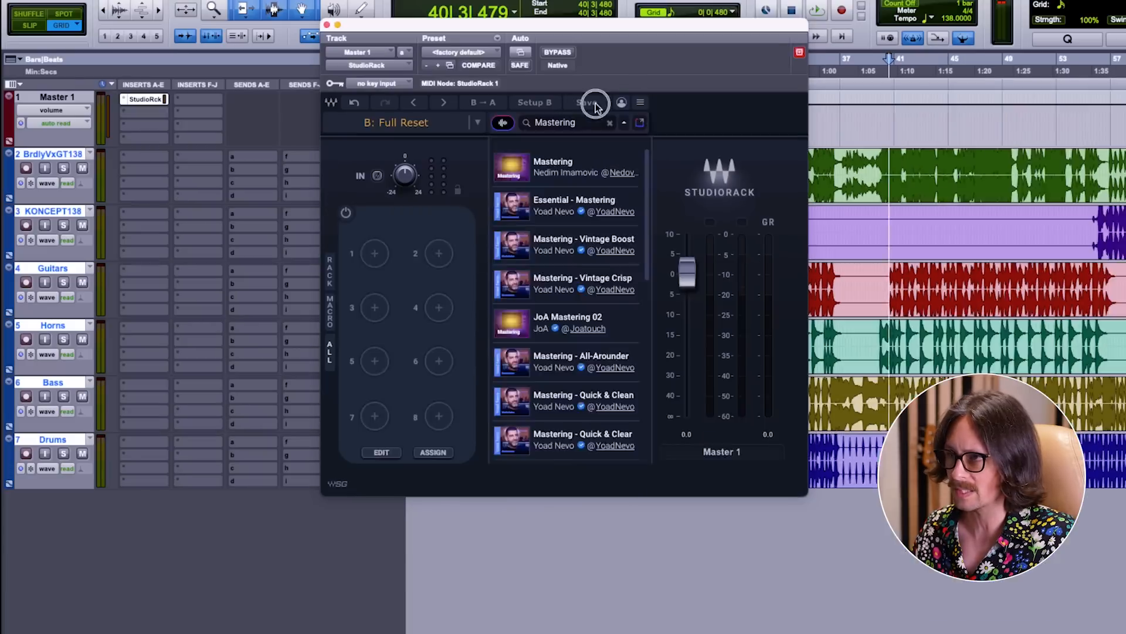
# Examine the StudioVerse chain save options and the selectable chain images without saving the chain
pyautogui.click(595, 104)
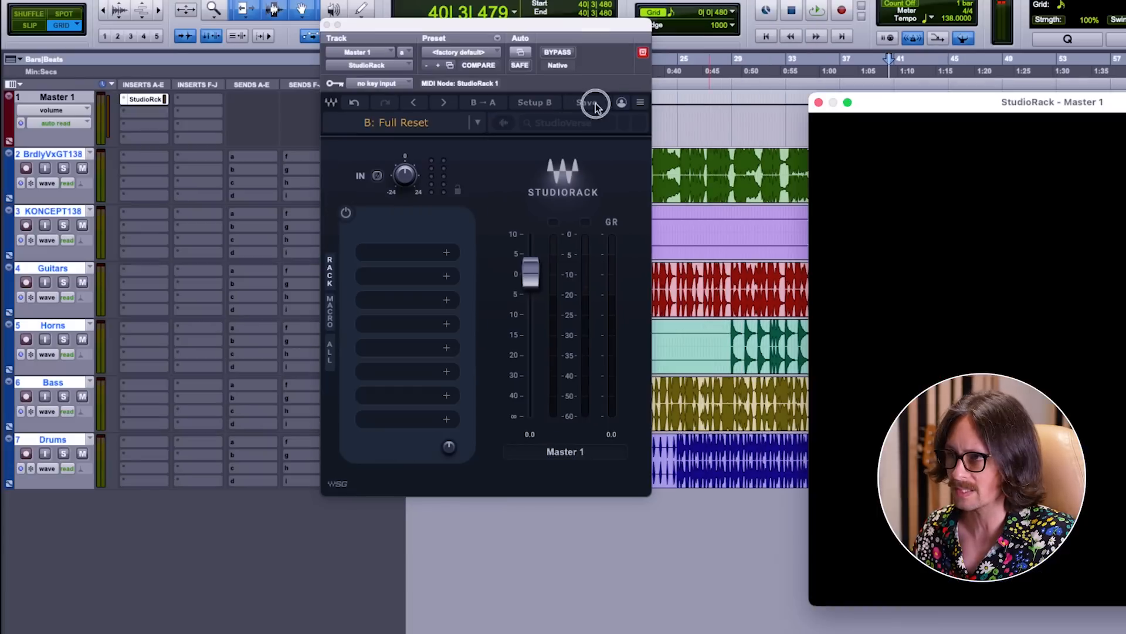
pyautogui.moveTo(960, 108); pyautogui.dragTo(289, 79)
pyautogui.click(475, 196)
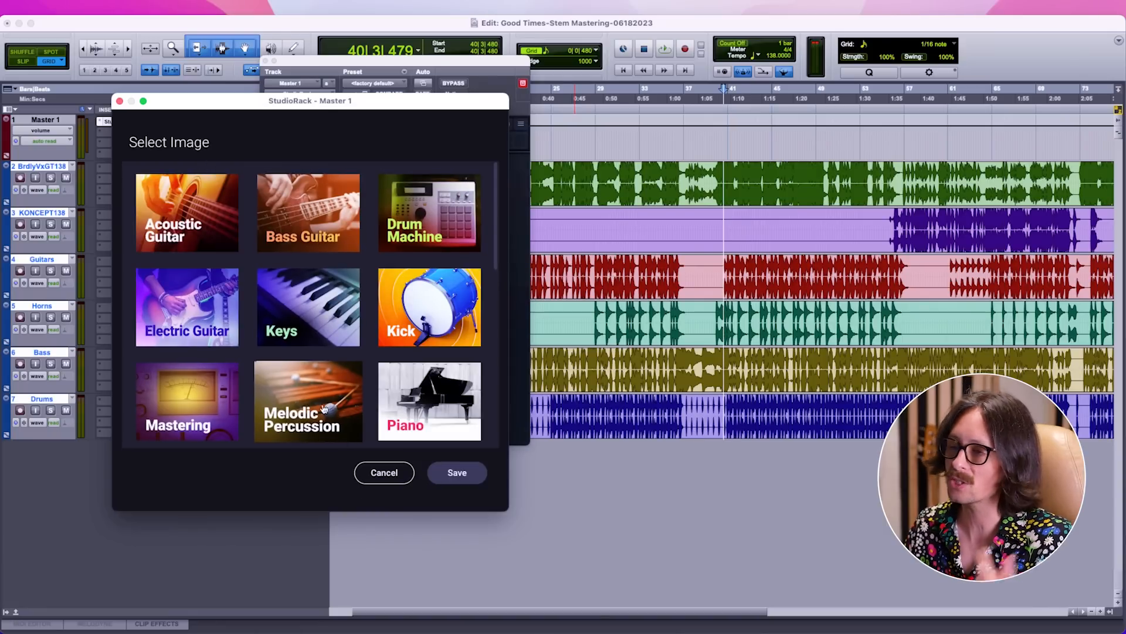
pyautogui.scroll(-5, 351, 302)
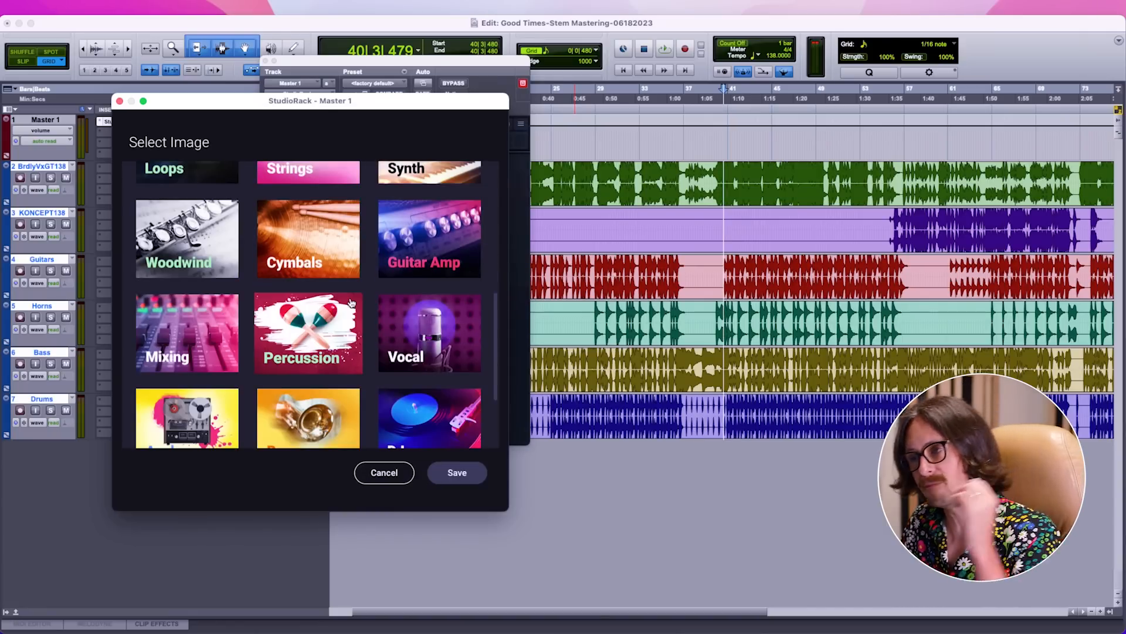
pyautogui.click(376, 476)
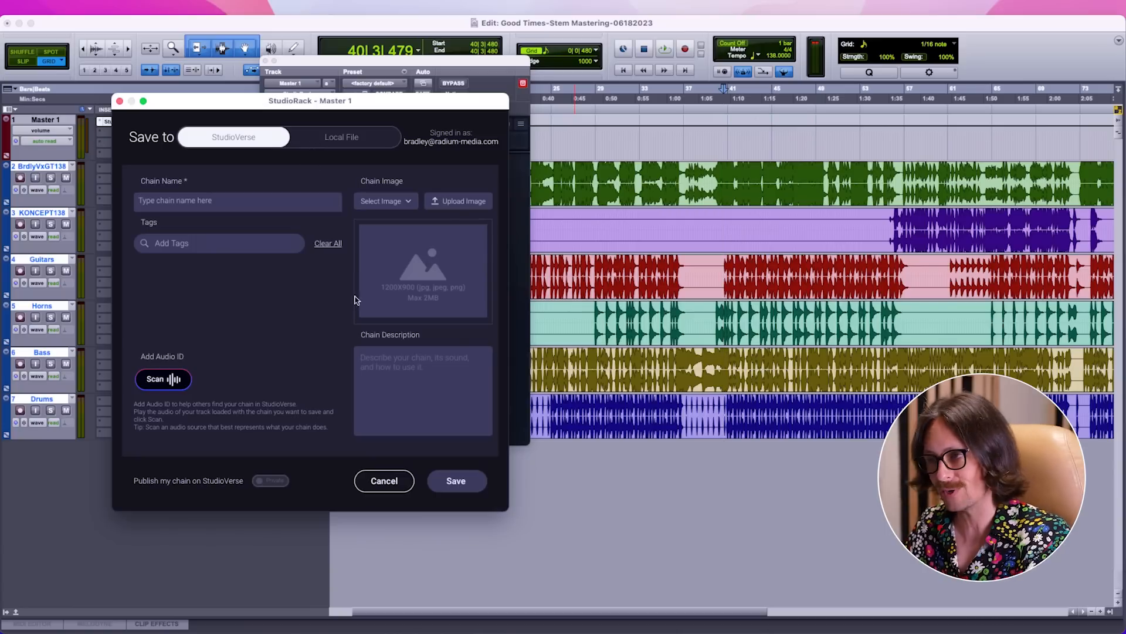
pyautogui.click(386, 479)
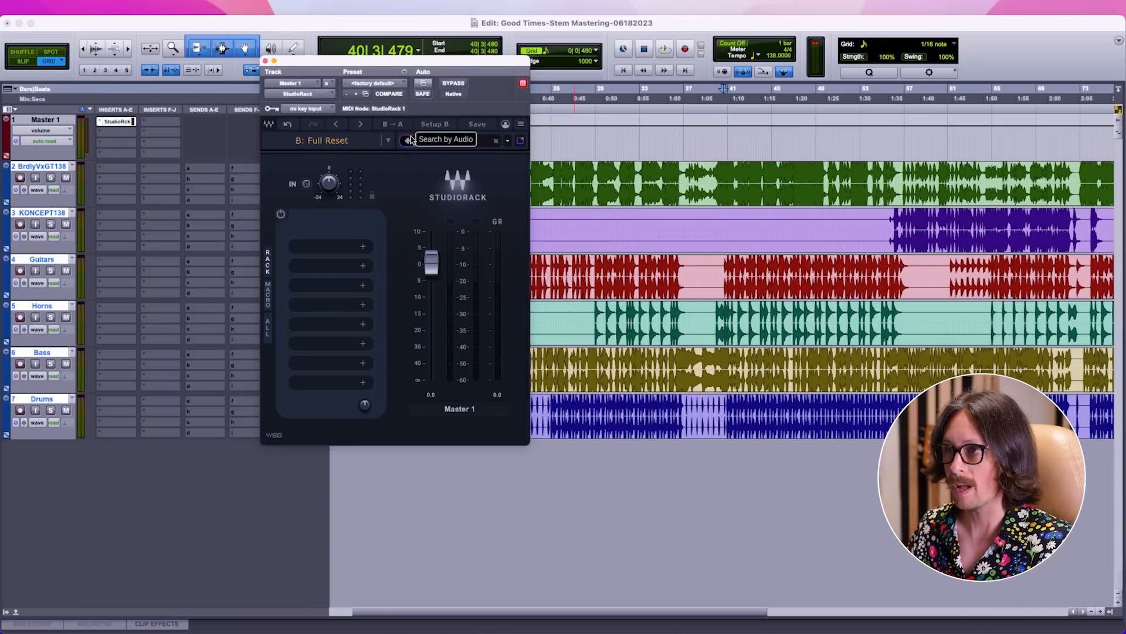
pyautogui.click(476, 123)
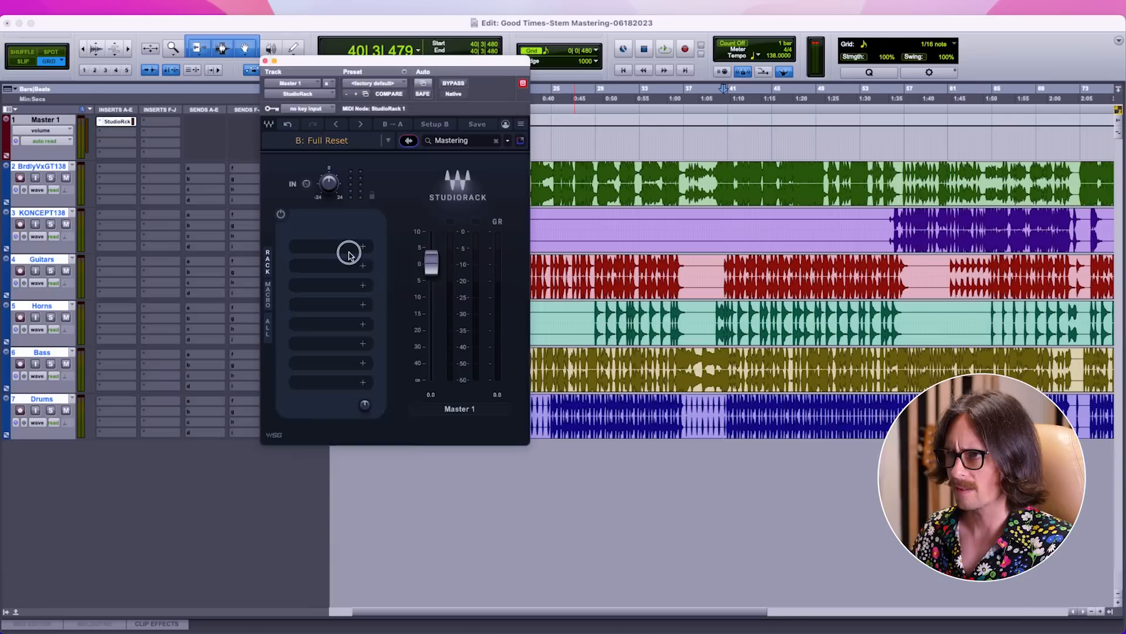
# View the plugin categories available for the first rack slot of the Master 1 StudioRack
pyautogui.click(359, 250)
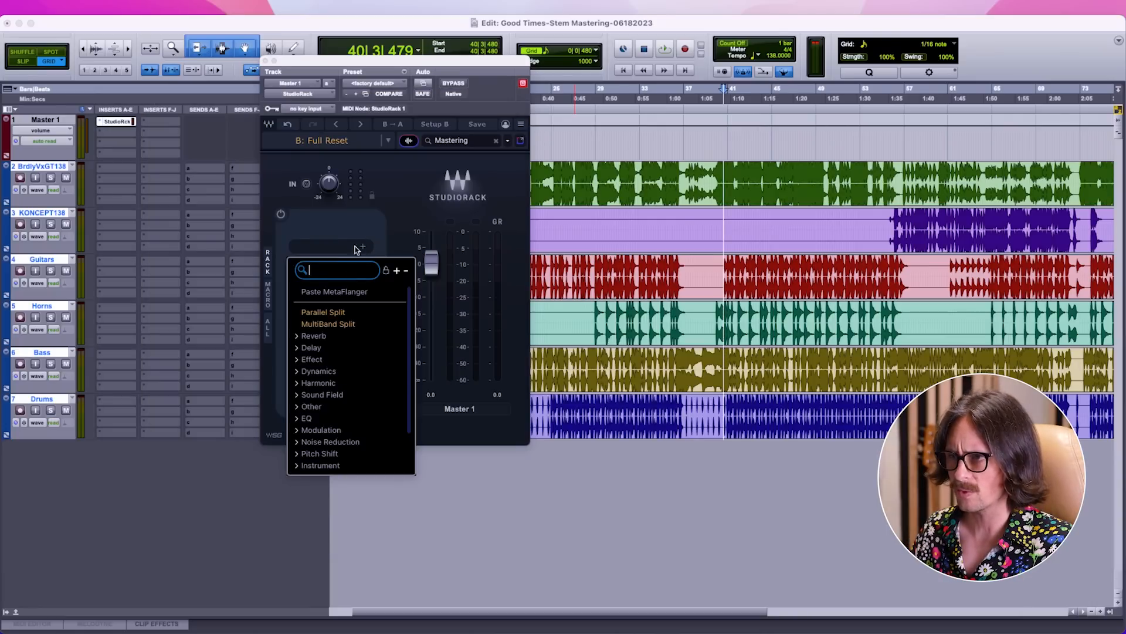
pyautogui.click(335, 229)
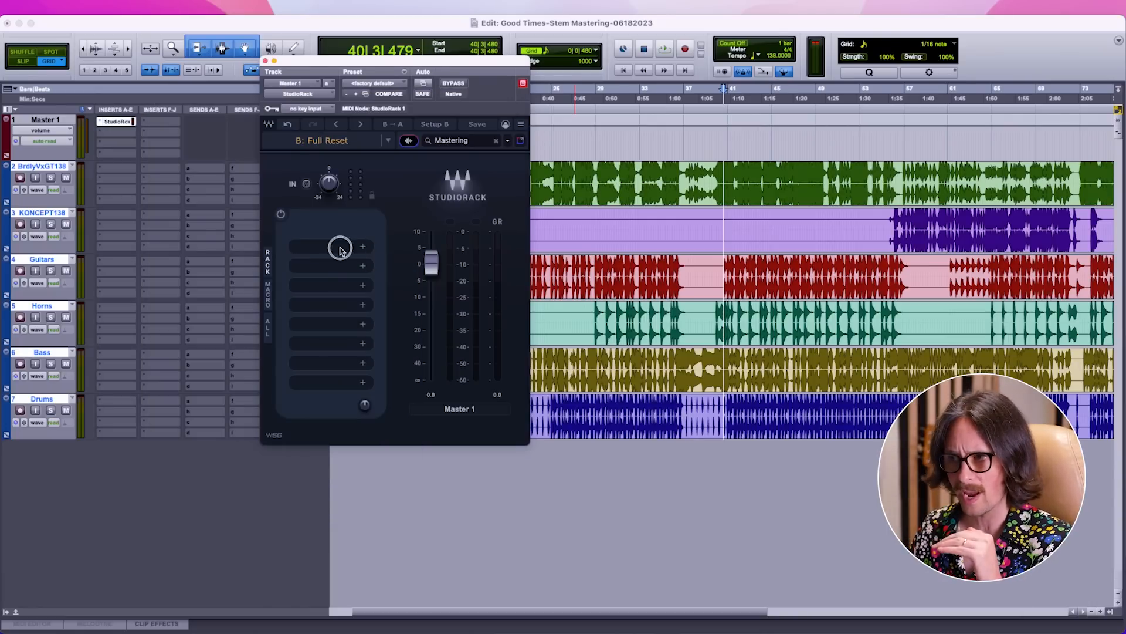
pyautogui.click(341, 249)
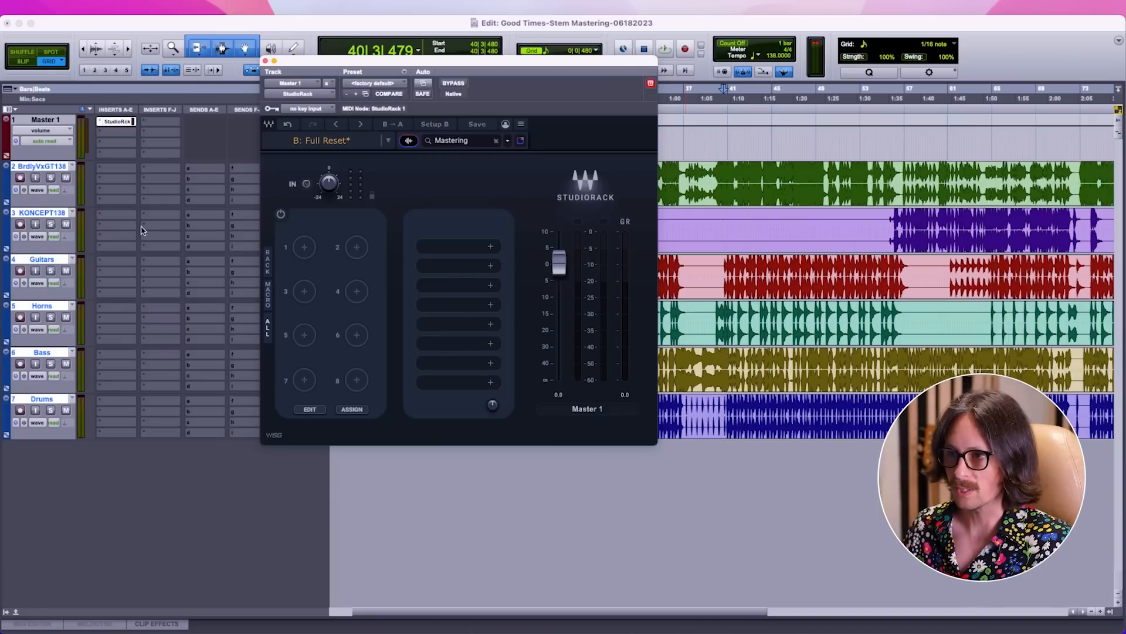
# Place StudioRack from the Master 1 insert on the Drums track and solo Drums
pyautogui.moveTo(117, 125); pyautogui.dragTo(113, 404)
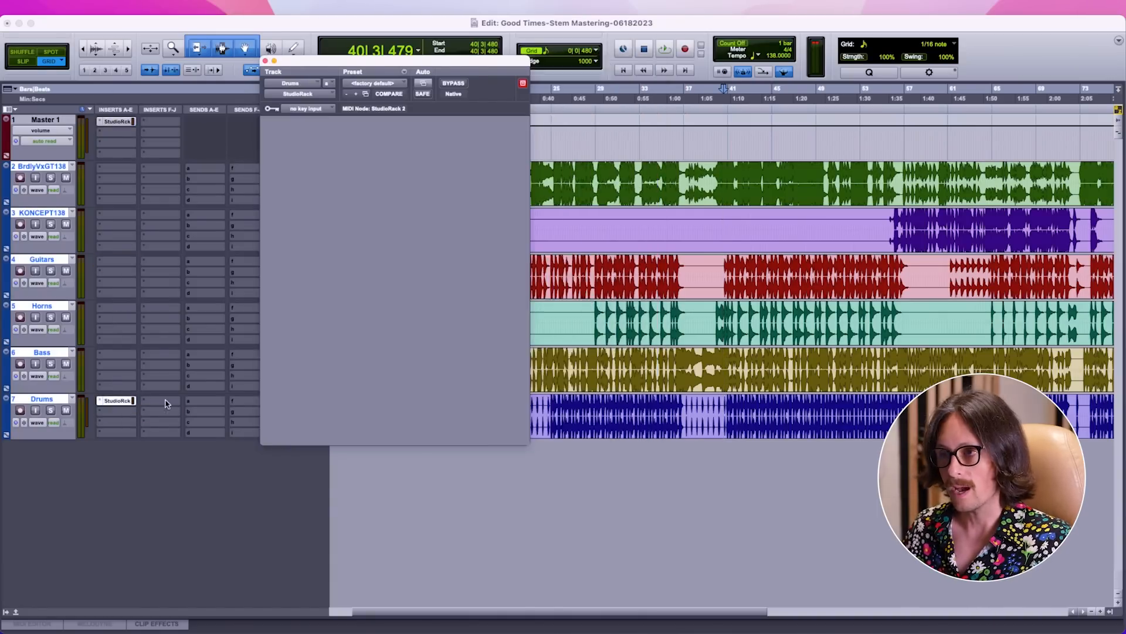
pyautogui.click(52, 412)
# Search StudioVerse for "vintakge drums" and load the REDD Drums chain on the Drums track
pyautogui.click(460, 141)
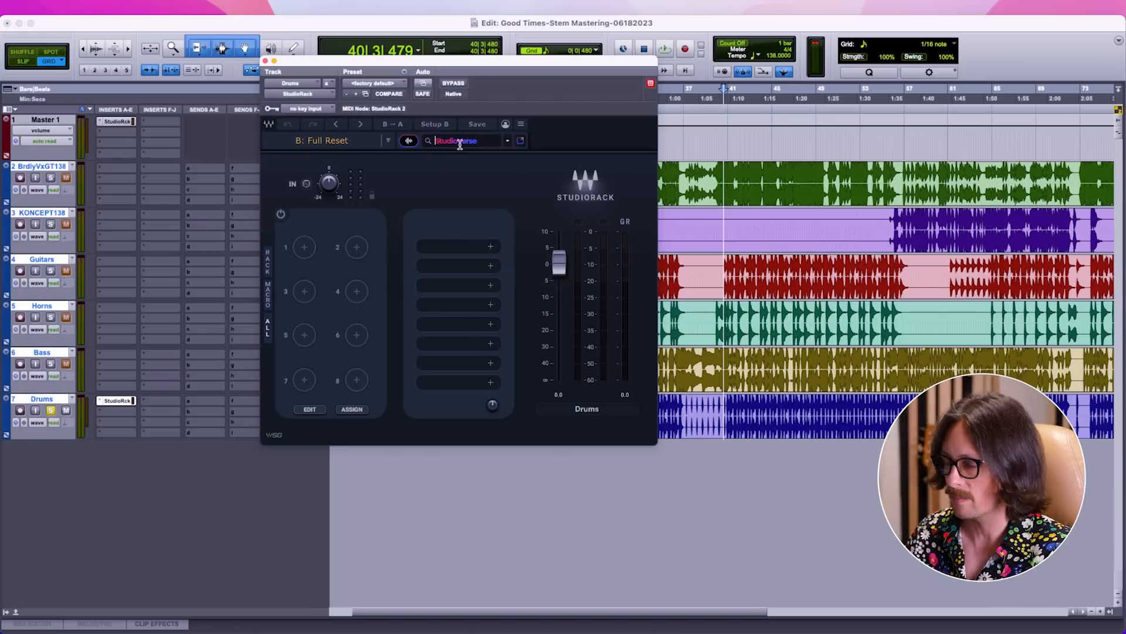
pyautogui.write('vintakge drums')
pyautogui.press('Return')
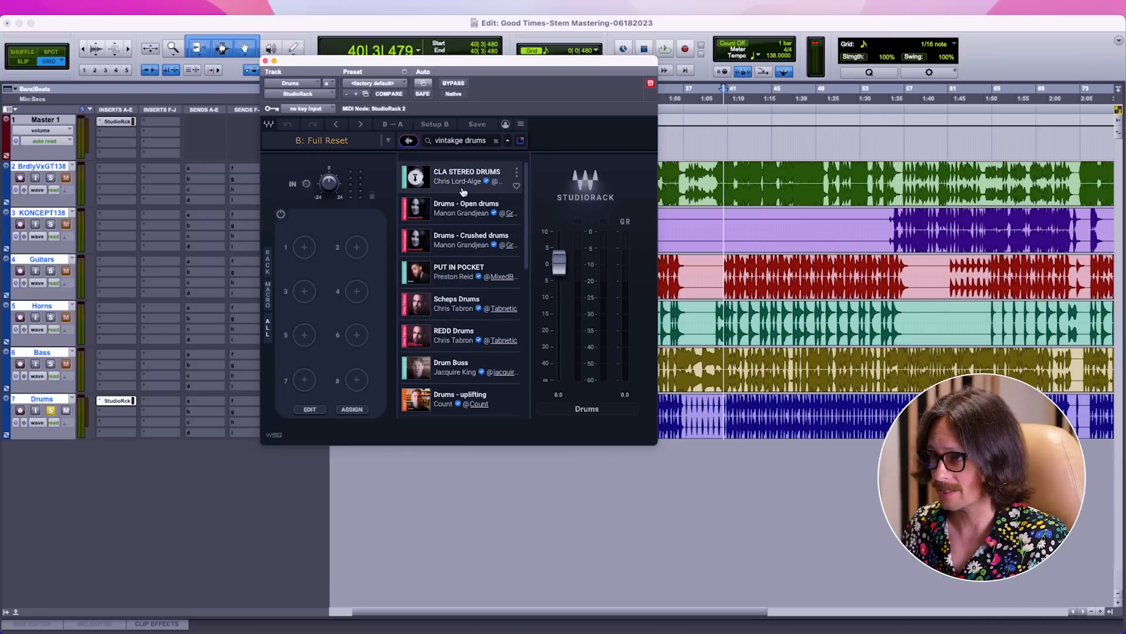
pyautogui.click(463, 339)
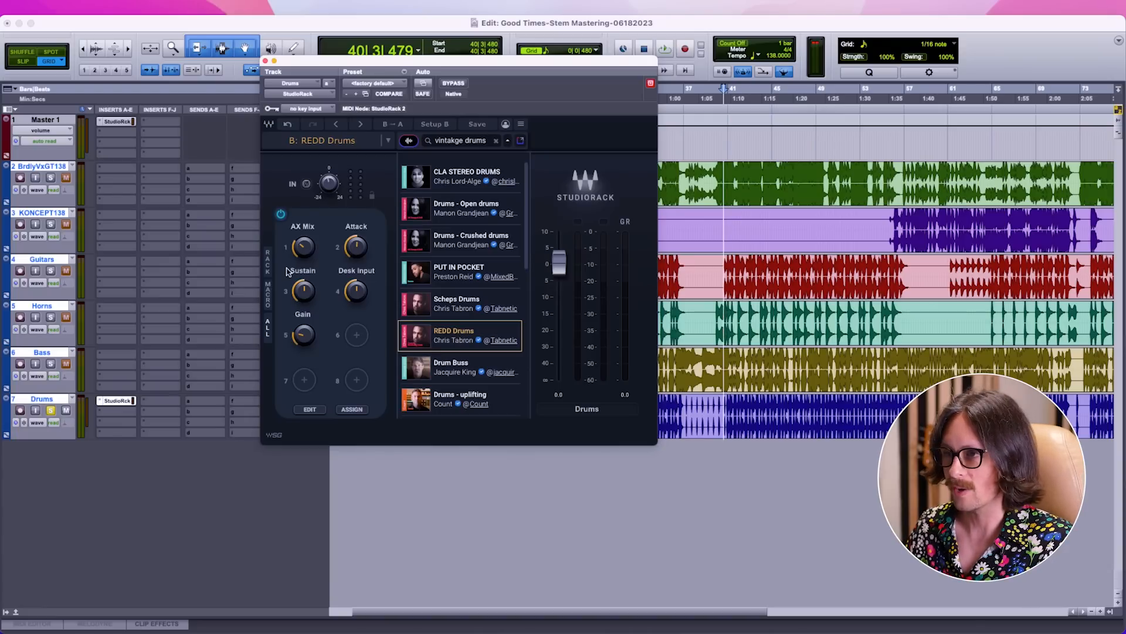
# Inspect the rack plugins of the REDD Drums chain: Aphex Vintage Exciter, Smack Attack and Abbey Road Saturator
pyautogui.click(268, 264)
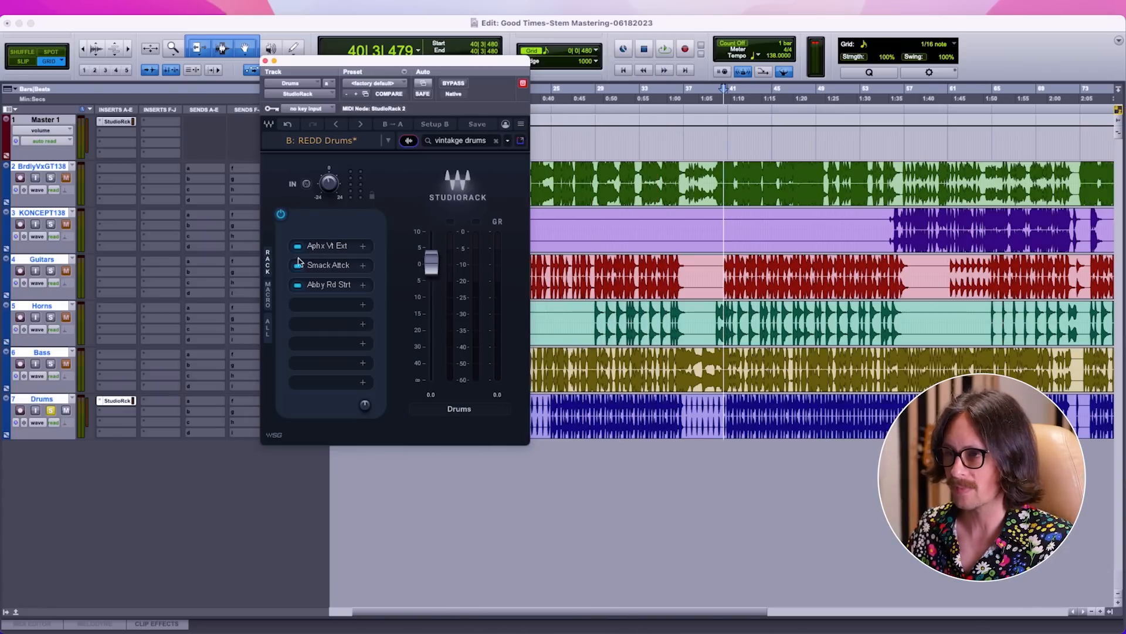
pyautogui.click(327, 246)
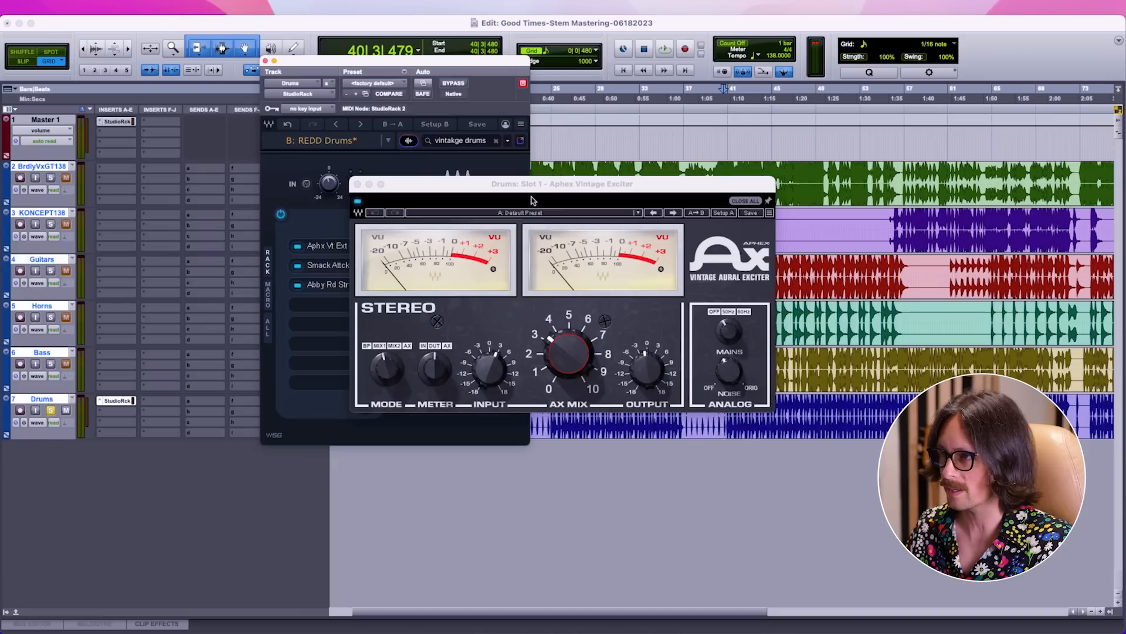
pyautogui.click(357, 184)
pyautogui.click(340, 265)
pyautogui.click(343, 285)
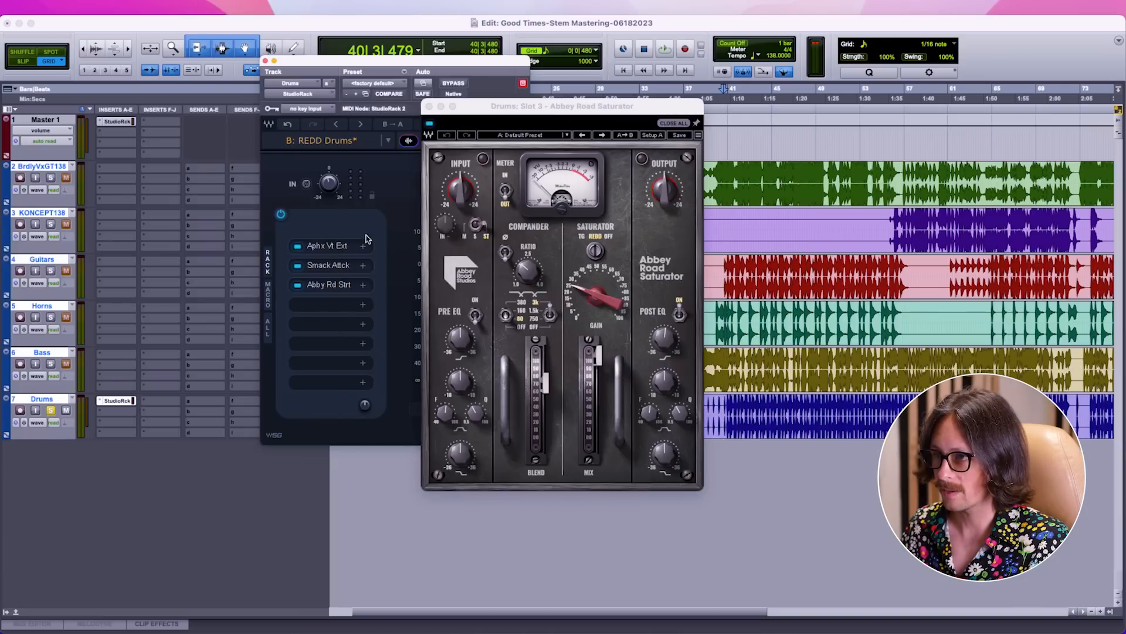
pyautogui.click(332, 252)
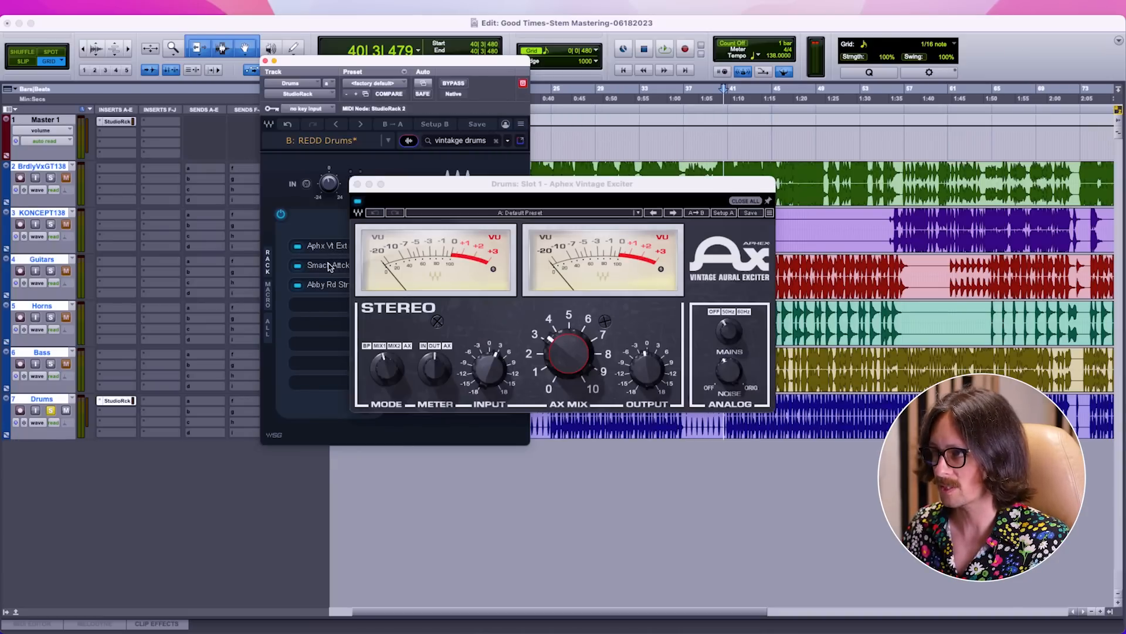
pyautogui.click(329, 266)
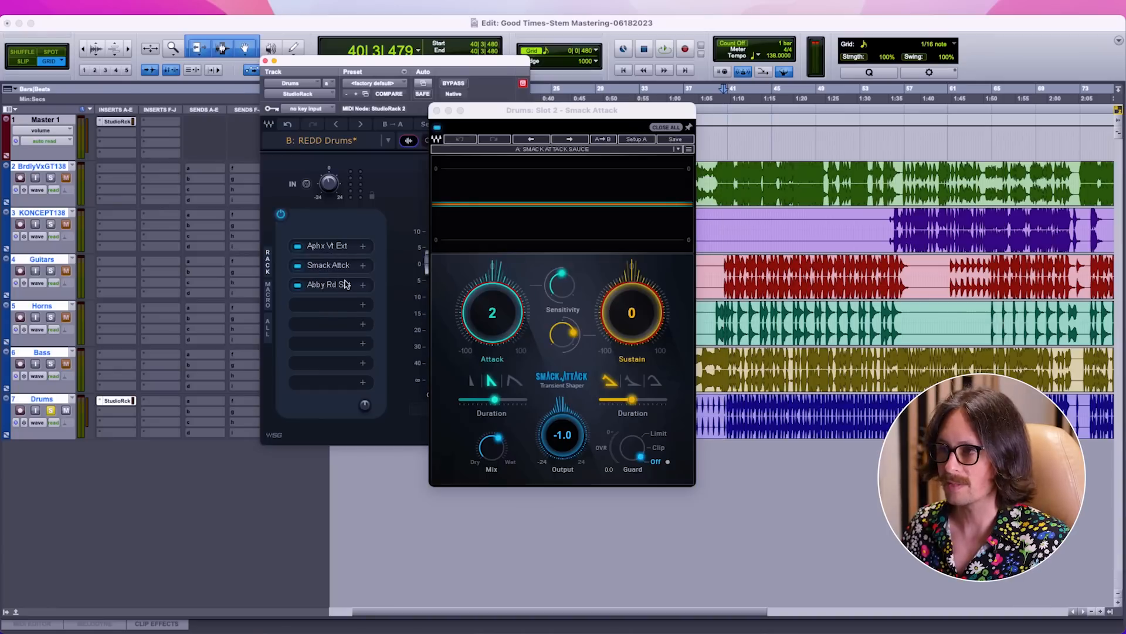
pyautogui.click(332, 288)
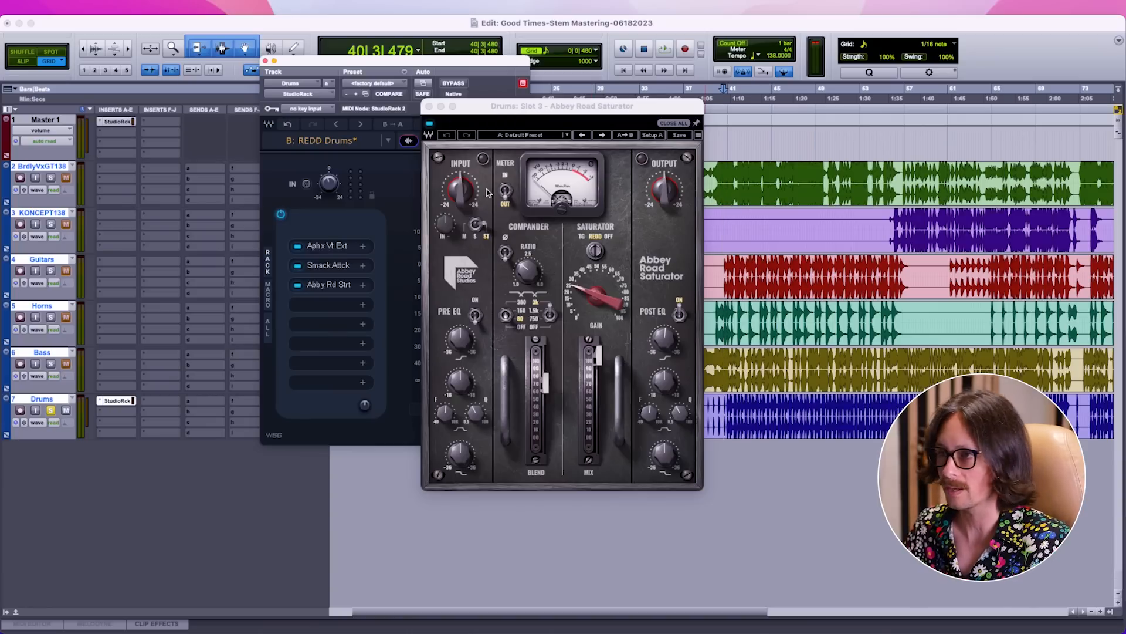
# Play the soloed drums and compare the REDD Drums chain bypassed and active
pyautogui.click(571, 24)
pyautogui.press('space')
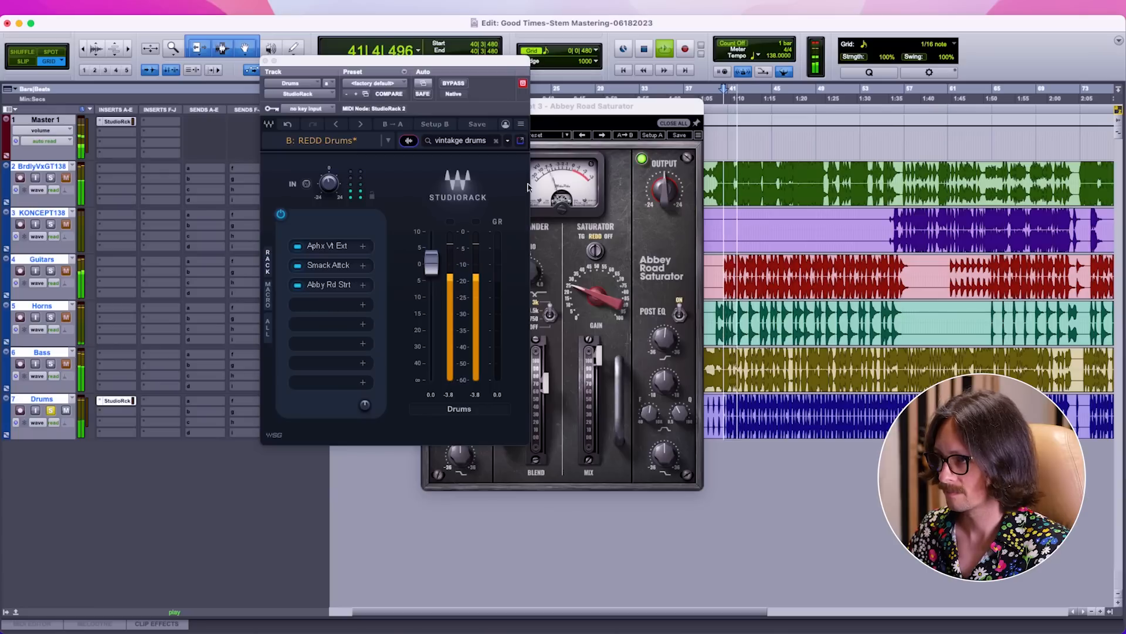
pyautogui.click(453, 83)
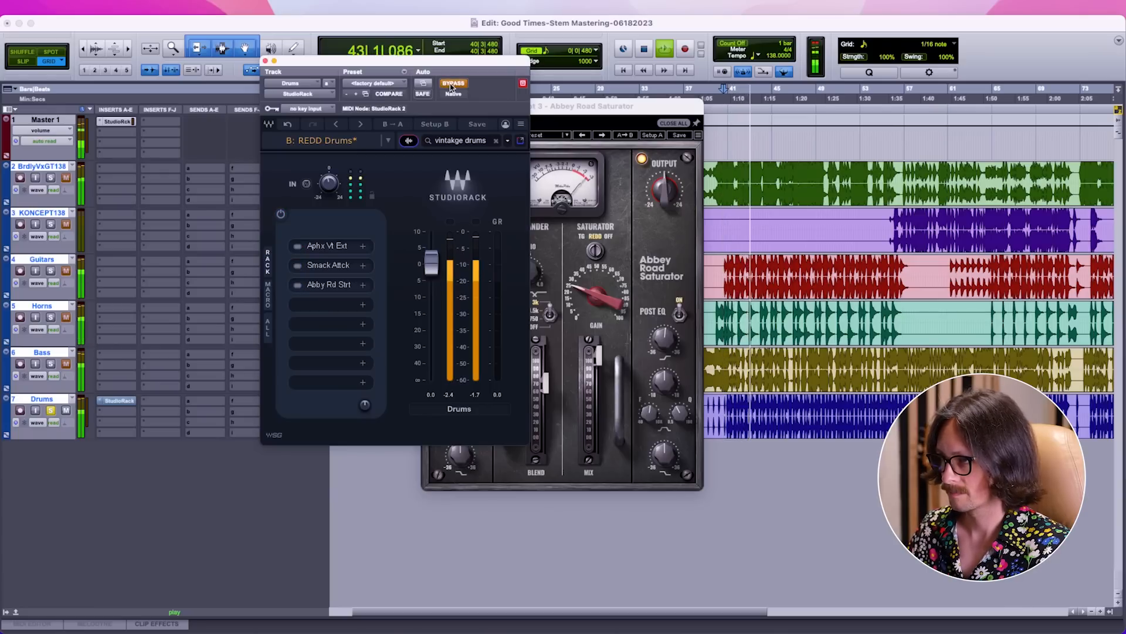
pyautogui.click(452, 83)
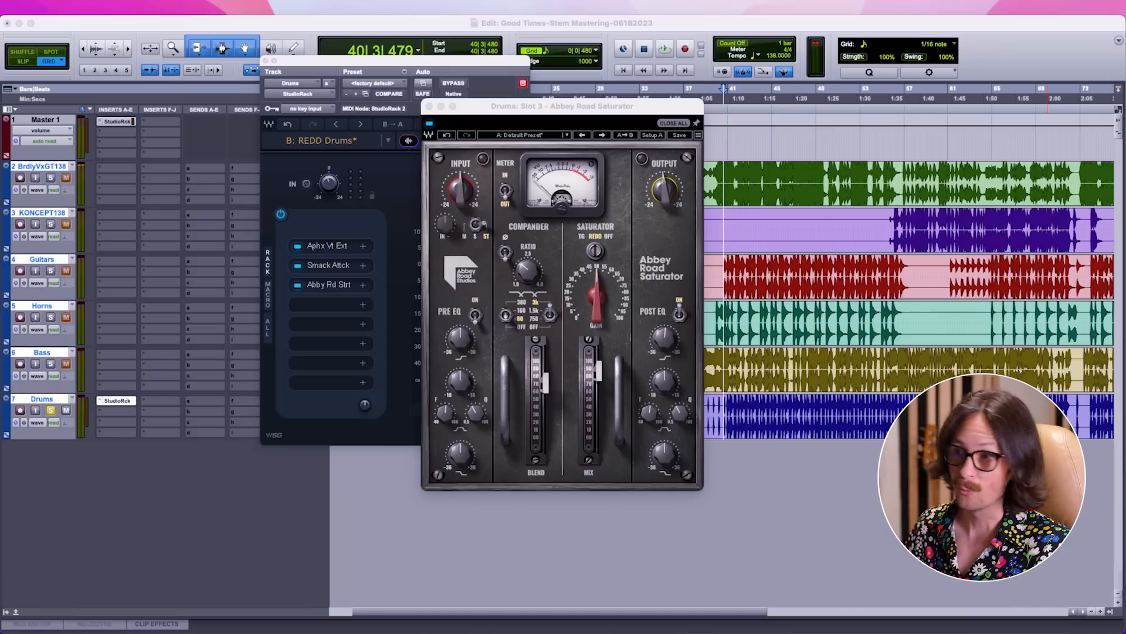
# Bypass the Aphex Vintage Exciter during drum playback and bring up the Abbey Road Saturator
pyautogui.click(503, 72)
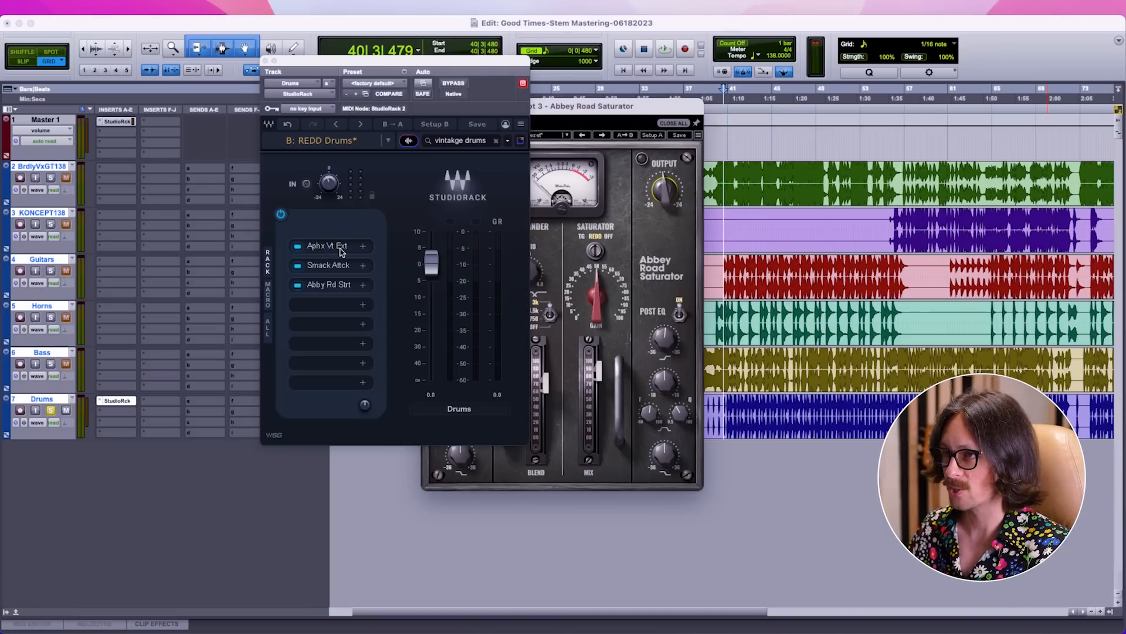
pyautogui.click(299, 248)
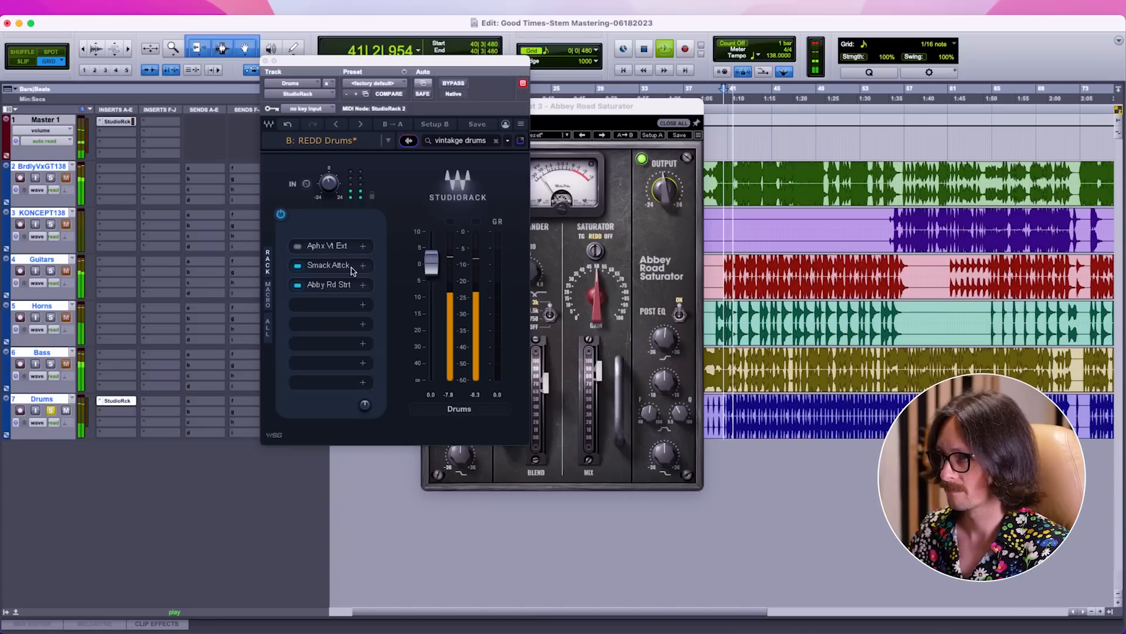
pyautogui.click(298, 247)
pyautogui.click(298, 247)
pyautogui.click(323, 284)
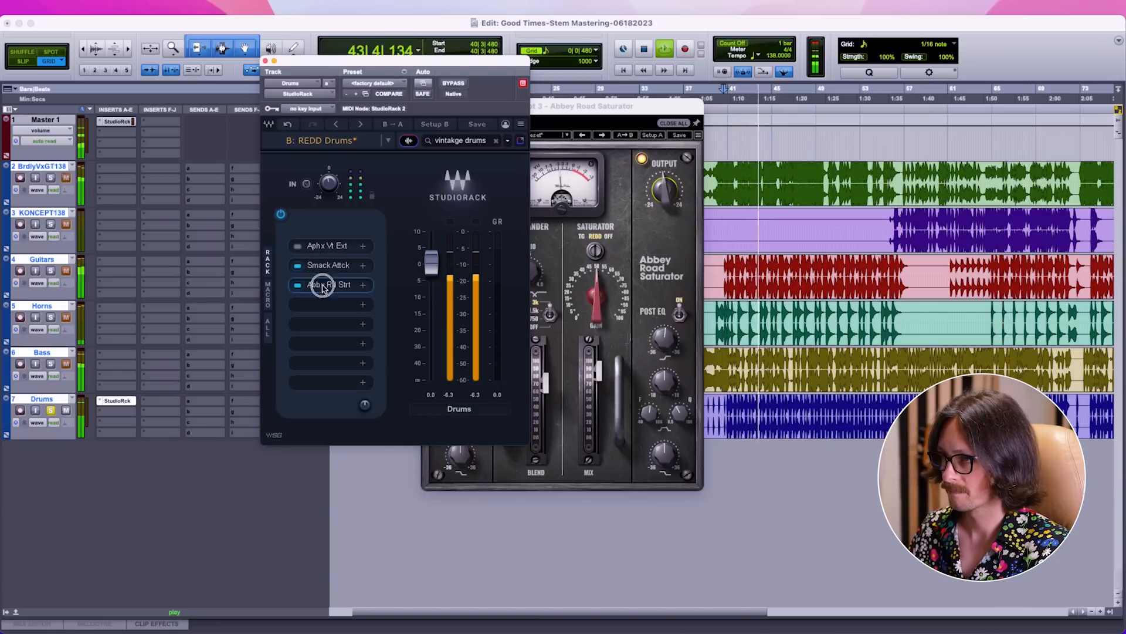
pyautogui.click(342, 290)
pyautogui.press('space')
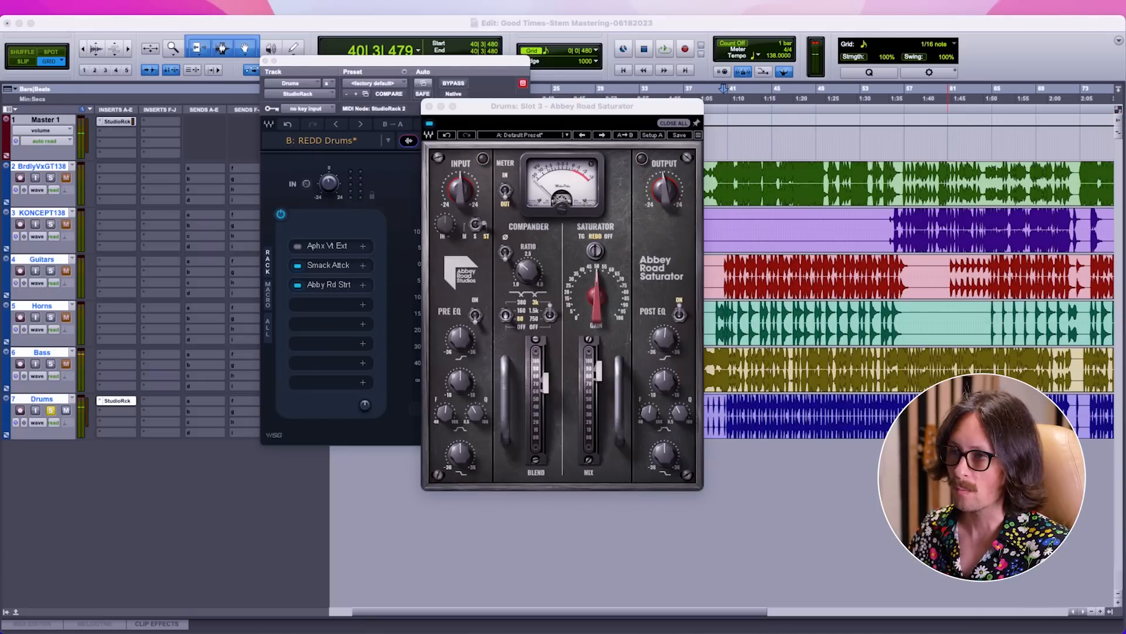
# Reopen the "vintakge drums" chain results and load the Drum Buss chain on the Drums track
pyautogui.click(402, 197)
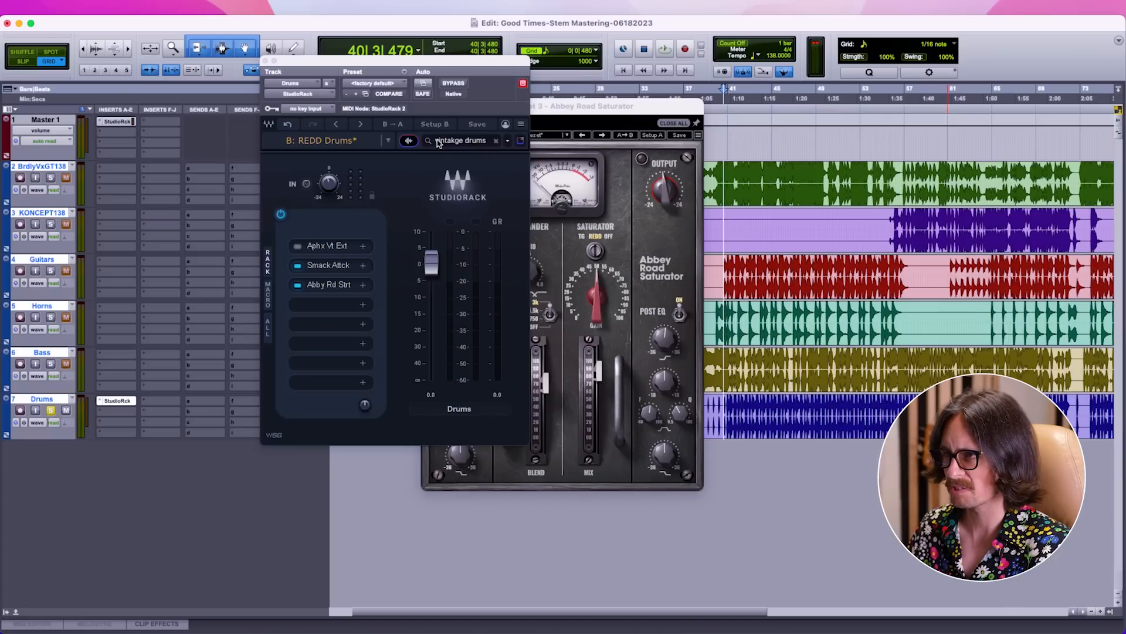
pyautogui.click(486, 144)
pyautogui.press('Return')
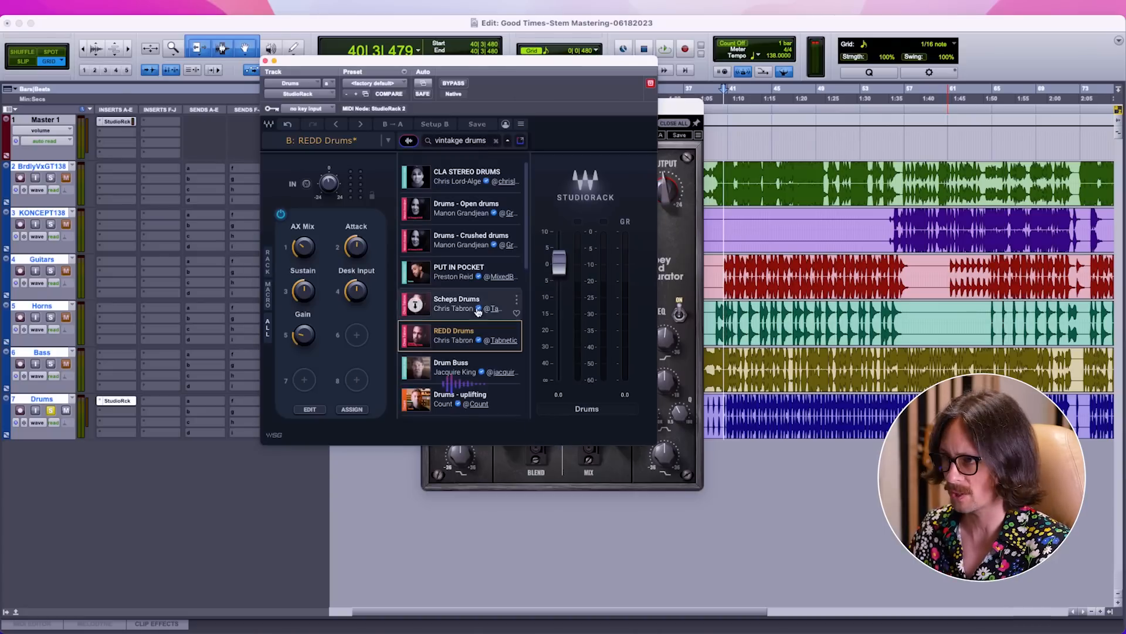
pyautogui.scroll(-4, 474, 329)
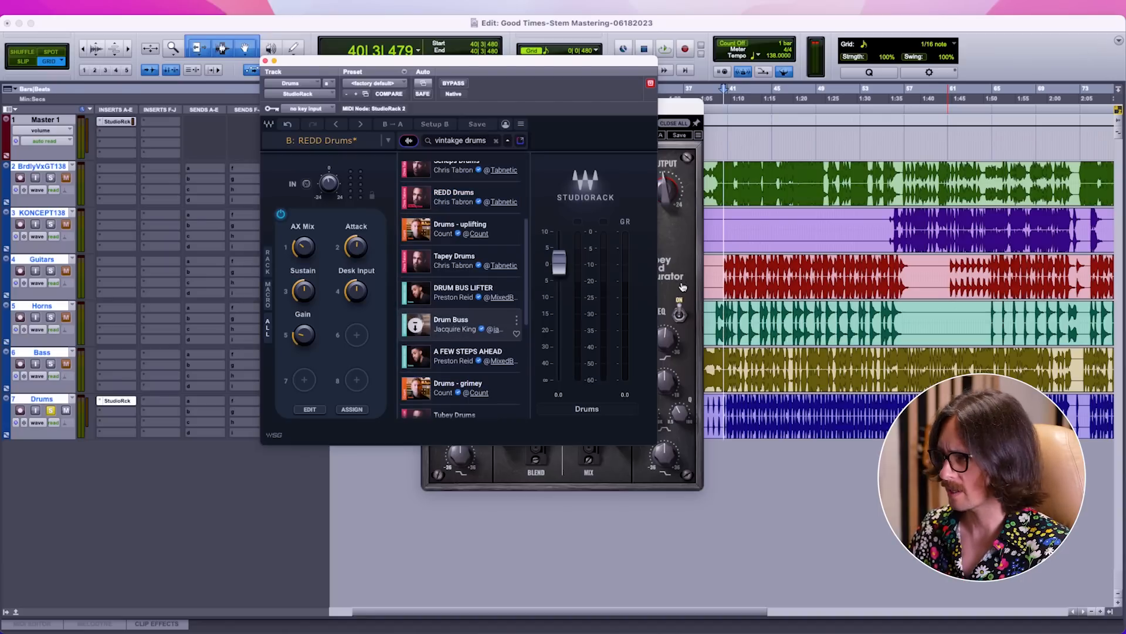
pyautogui.click(416, 325)
# Play the soloed drums and compare the Drum Buss chain bypassed and active
pyautogui.press('space')
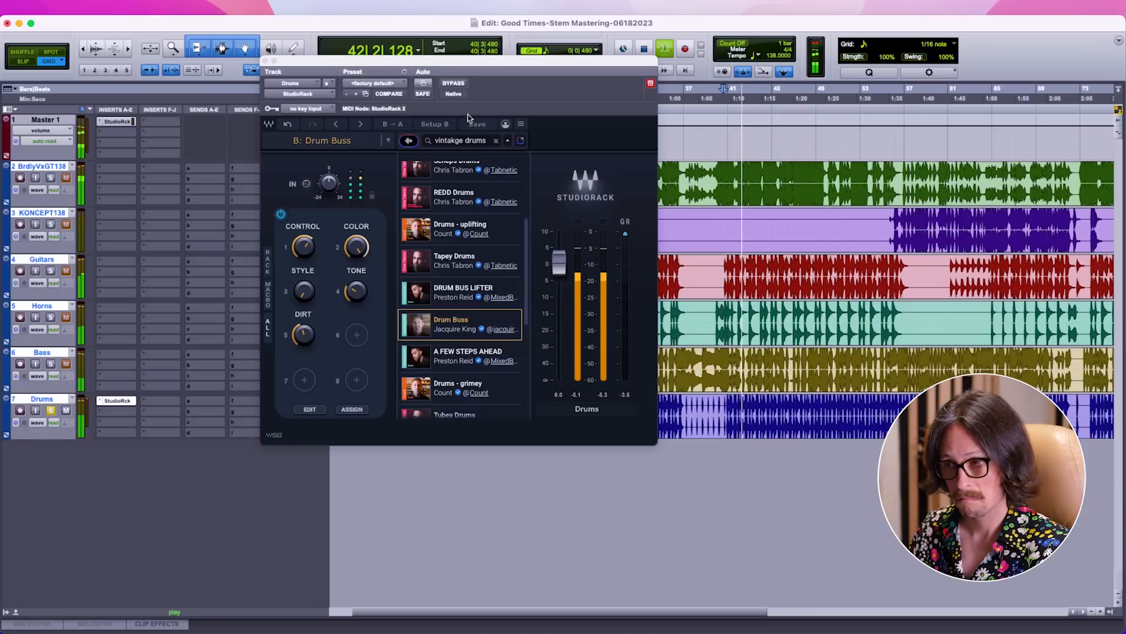
pyautogui.click(454, 83)
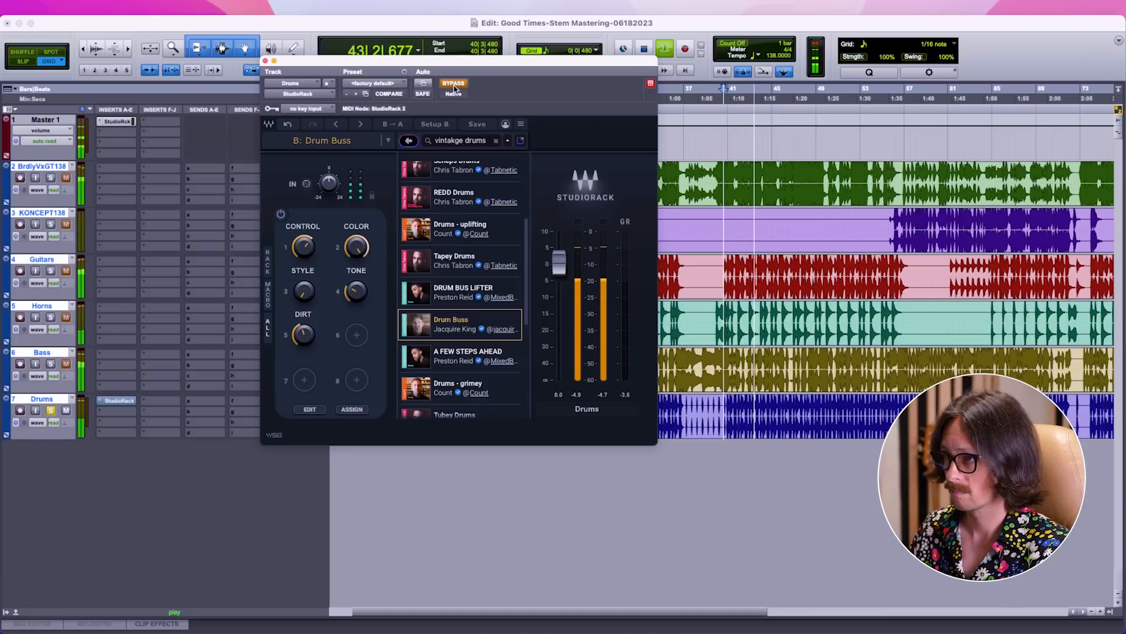
pyautogui.click(454, 83)
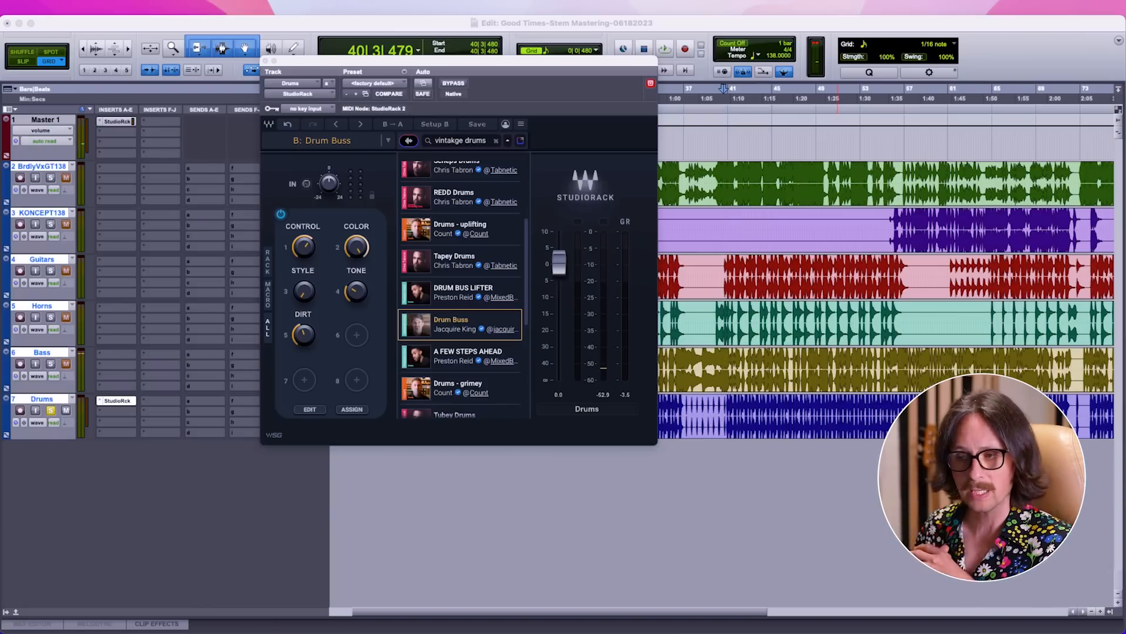
pyautogui.click(486, 63)
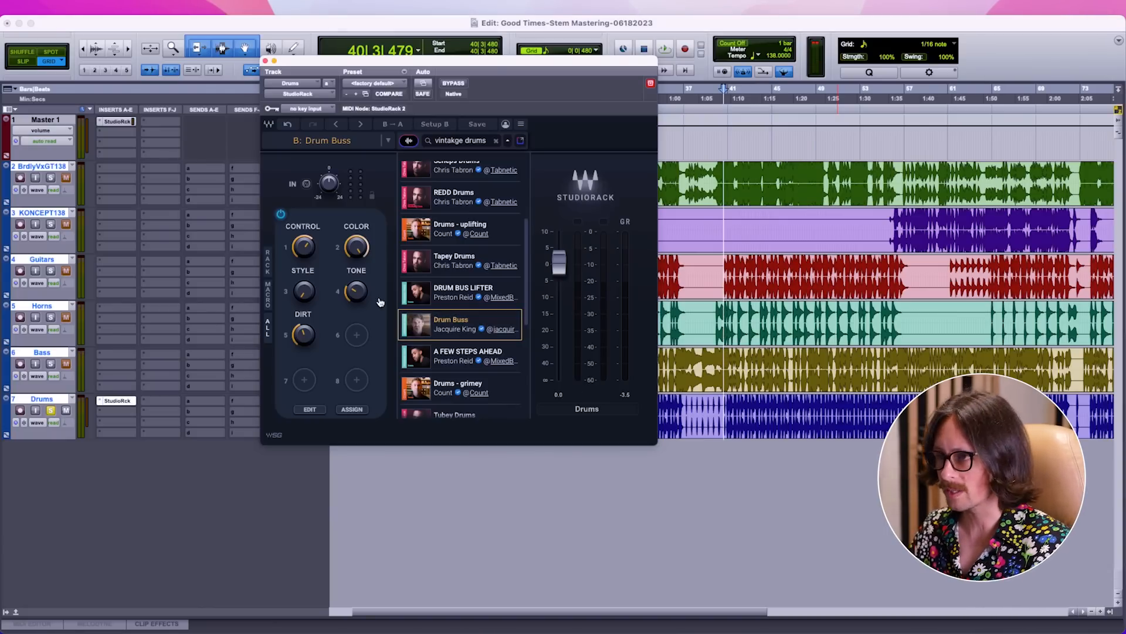
# Inspect the plugins inside the Drum Buss chain: Scheps Omni Channel, API-560, and GTR Stomp 2 in the Parallel Split
pyautogui.click(268, 296)
pyautogui.click(269, 261)
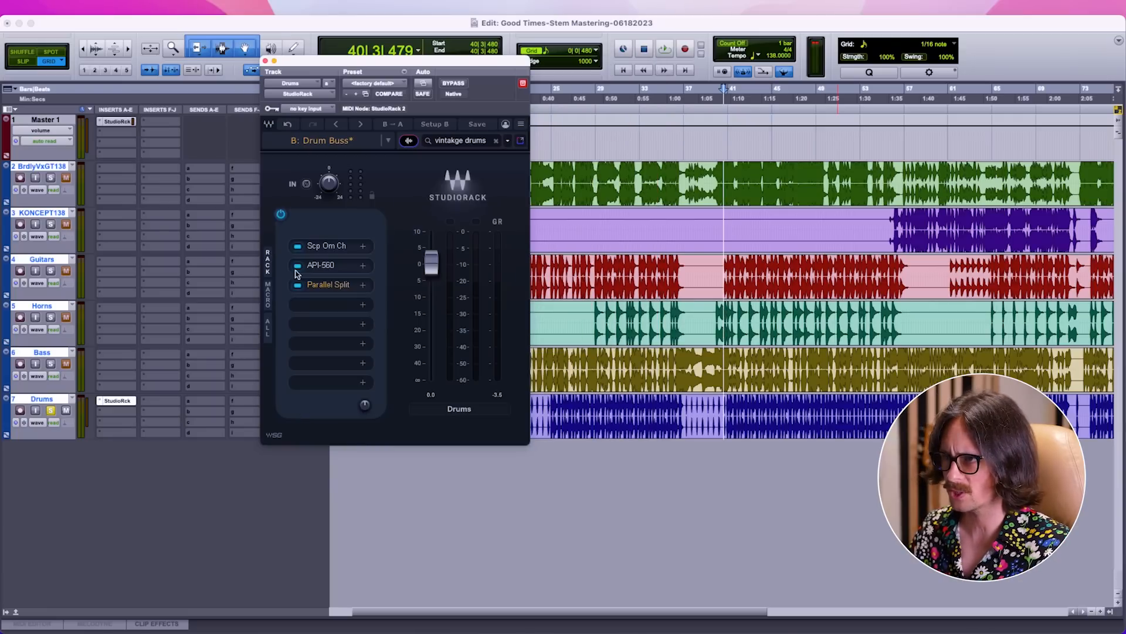
pyautogui.click(317, 245)
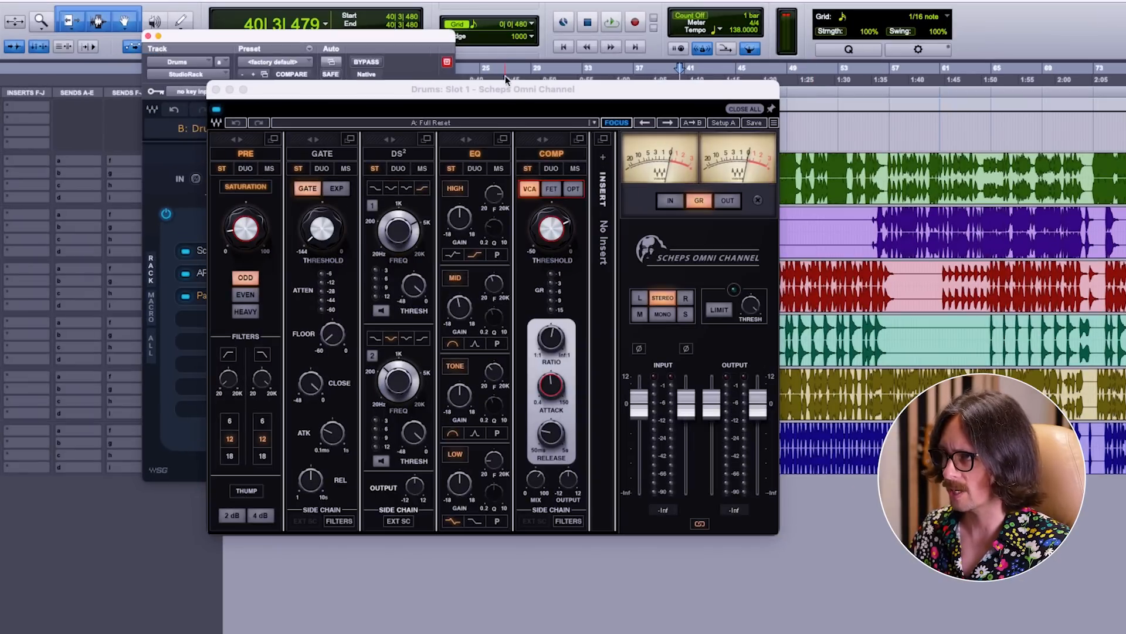
pyautogui.moveTo(508, 93); pyautogui.dragTo(730, 96)
pyautogui.click(214, 274)
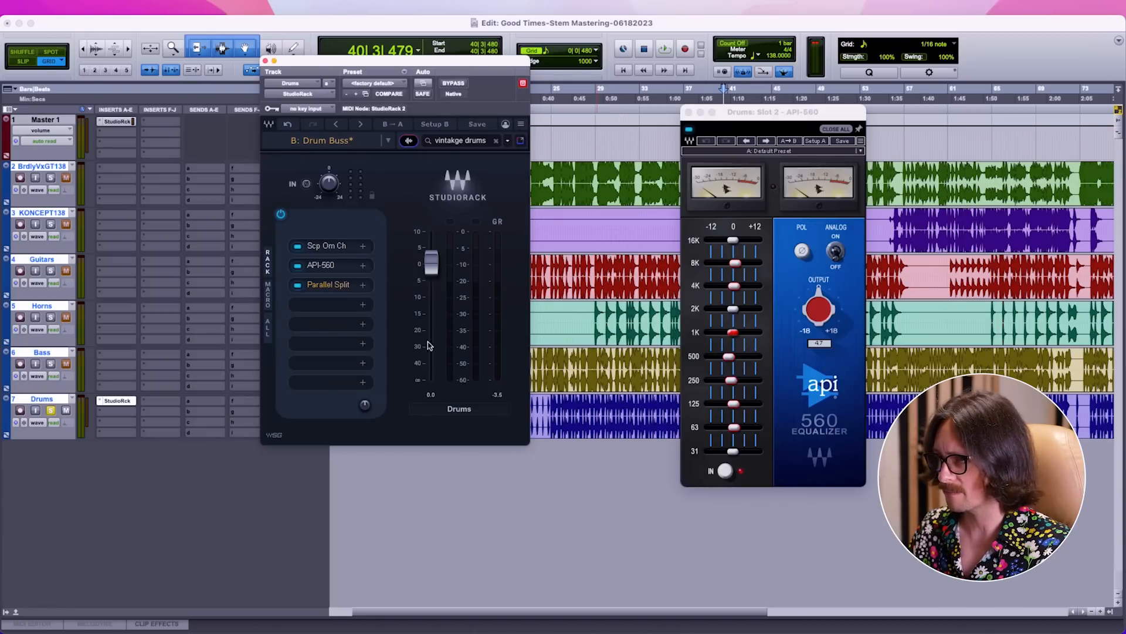
pyautogui.click(330, 286)
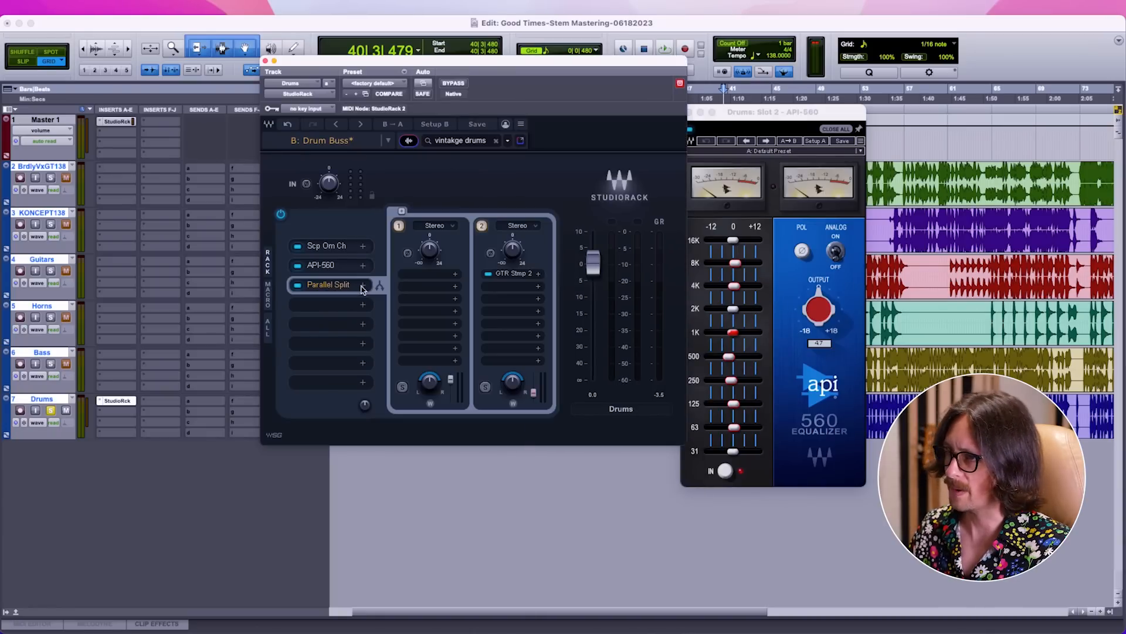
pyautogui.click(505, 274)
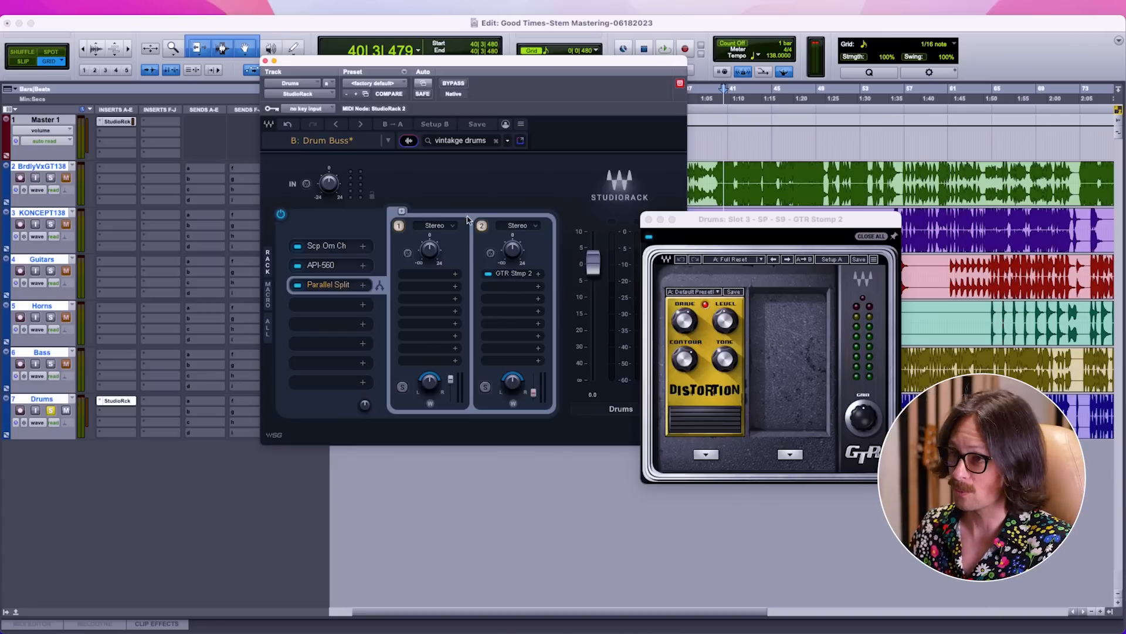
pyautogui.click(649, 220)
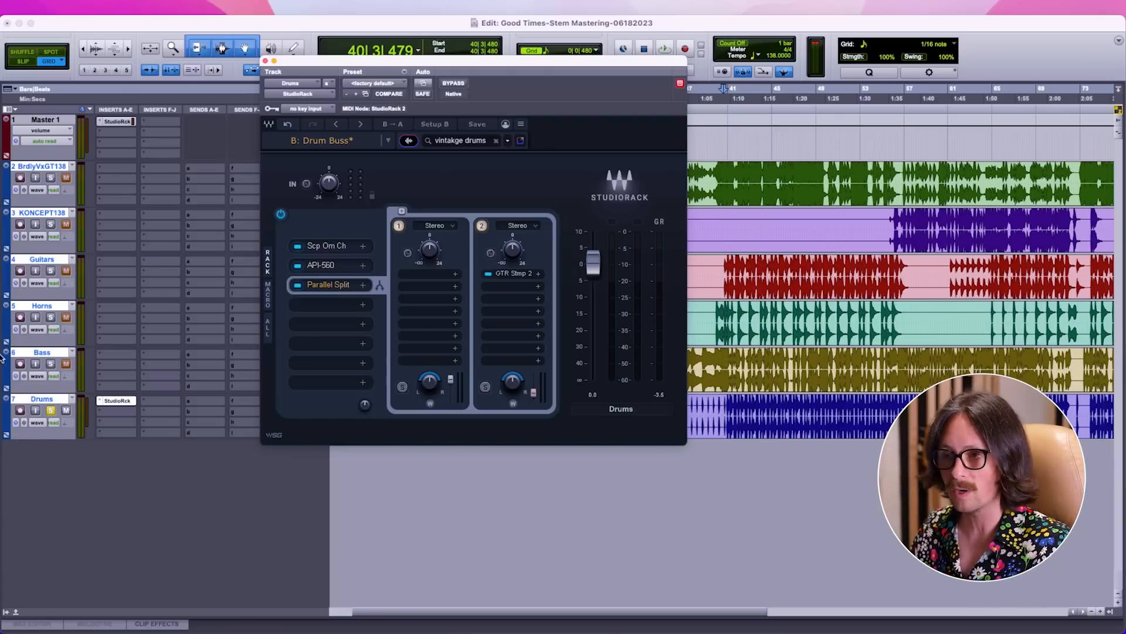
# Close the Drums rack and play the full mix with the drums unsoloed
pyautogui.click(117, 400)
pyautogui.press('space')
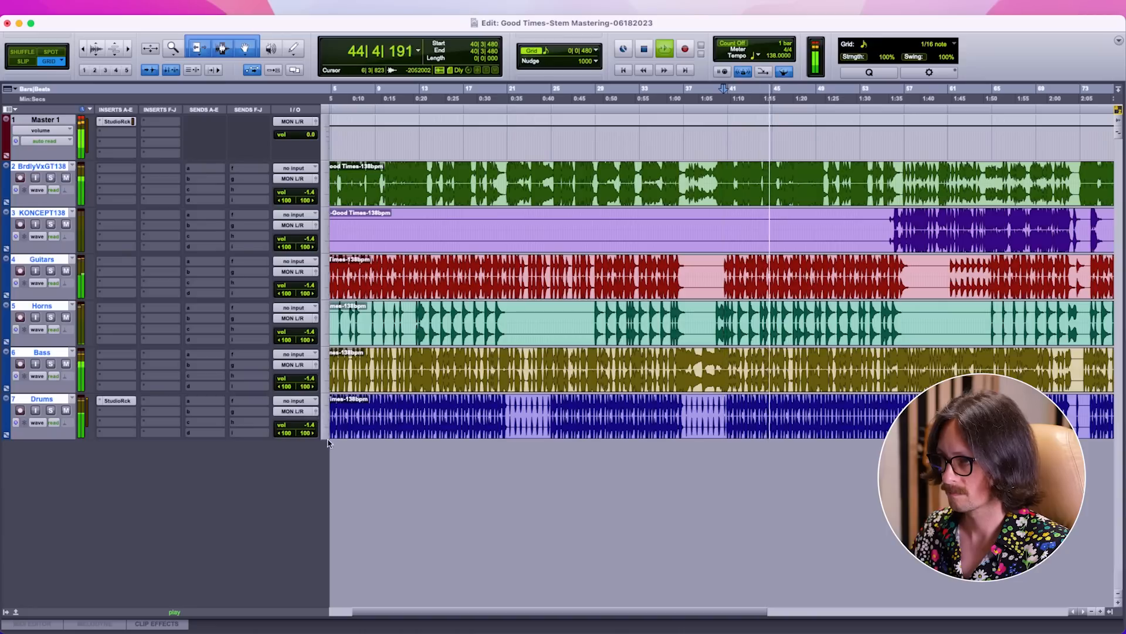
pyautogui.press('space')
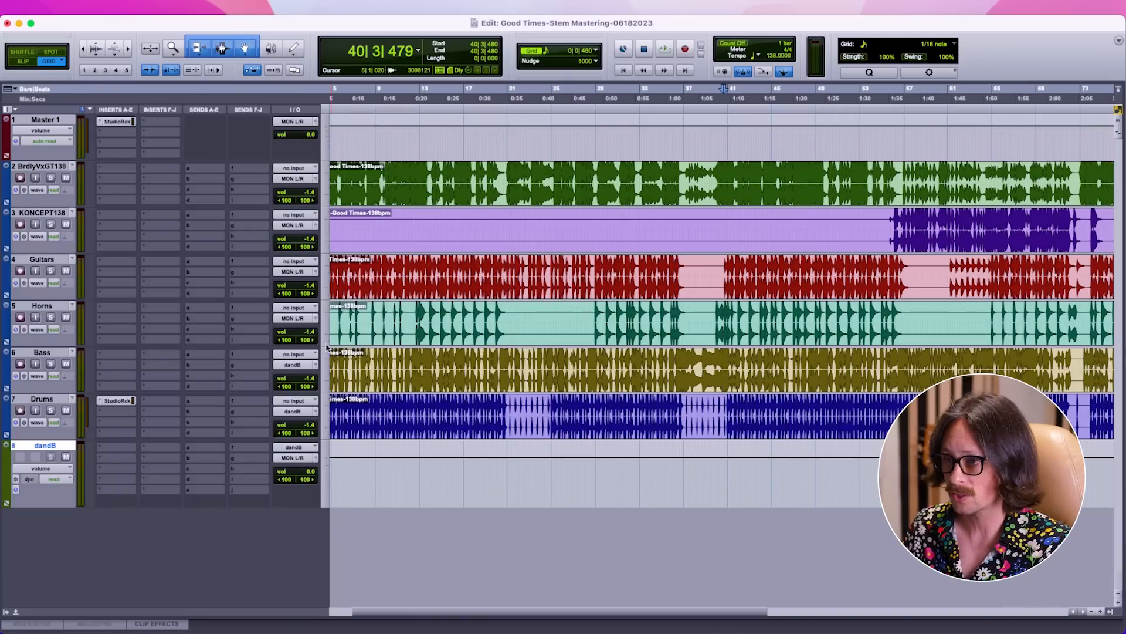
# Check the Bass track's output routing and copy the StudioRack insert from Drums to the dandB track
pyautogui.click(297, 368)
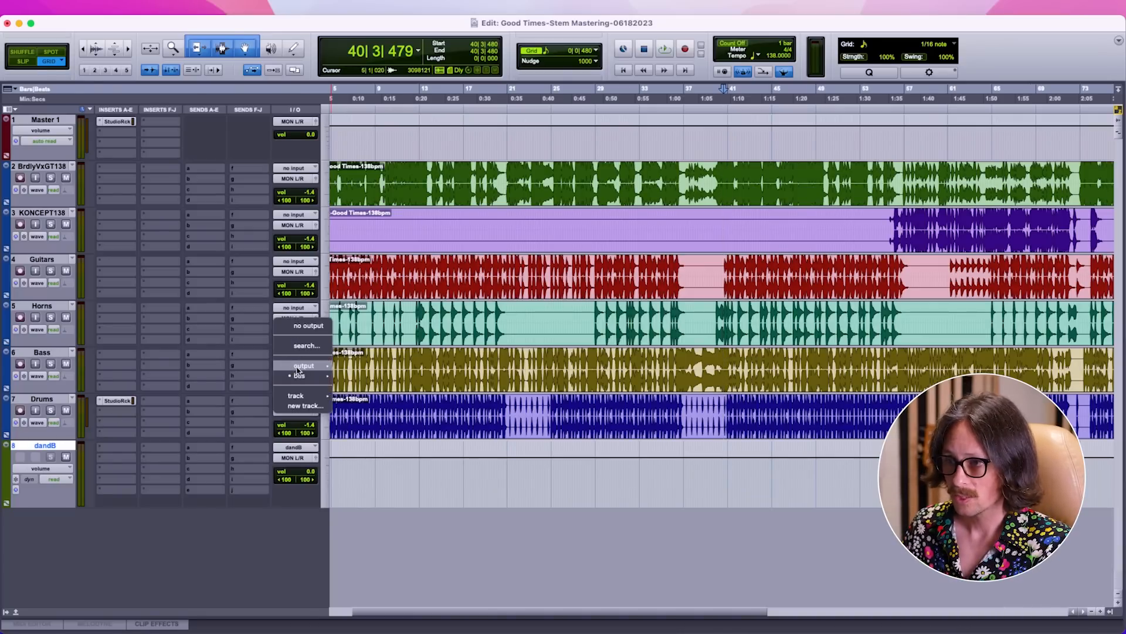
pyautogui.click(120, 473)
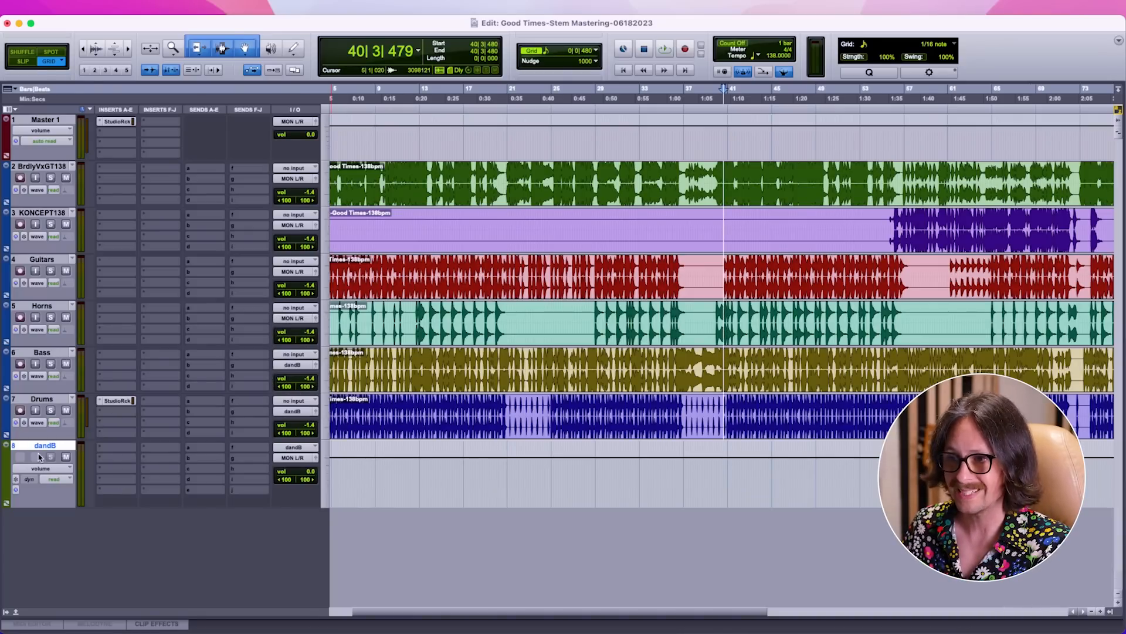
pyautogui.click(107, 448)
pyautogui.click(88, 431)
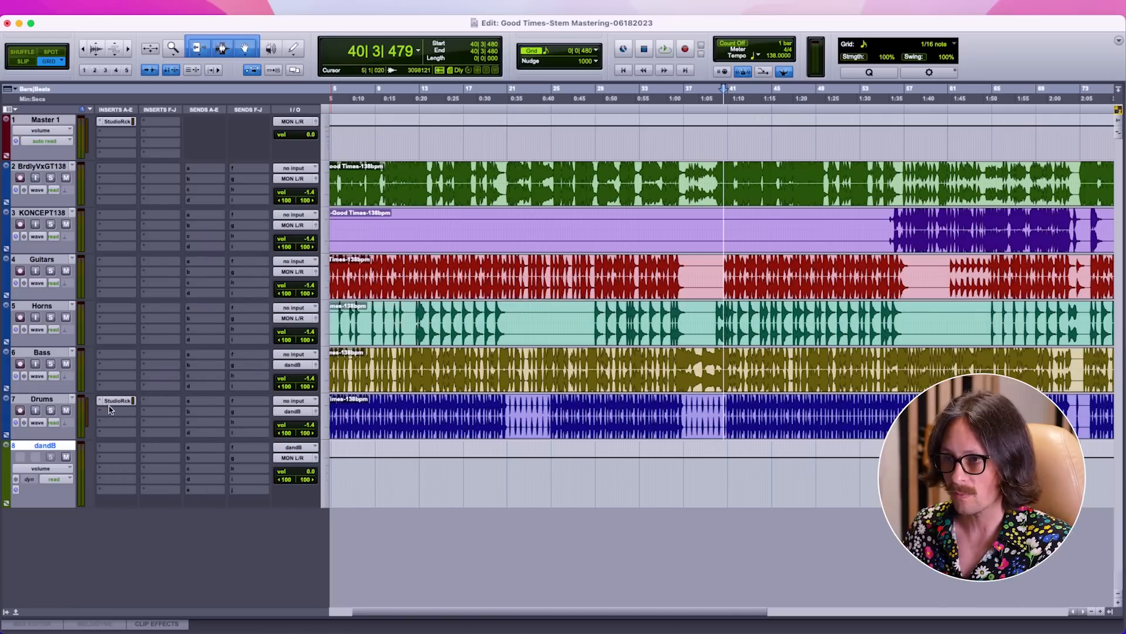
pyautogui.moveTo(112, 403); pyautogui.dragTo(115, 447)
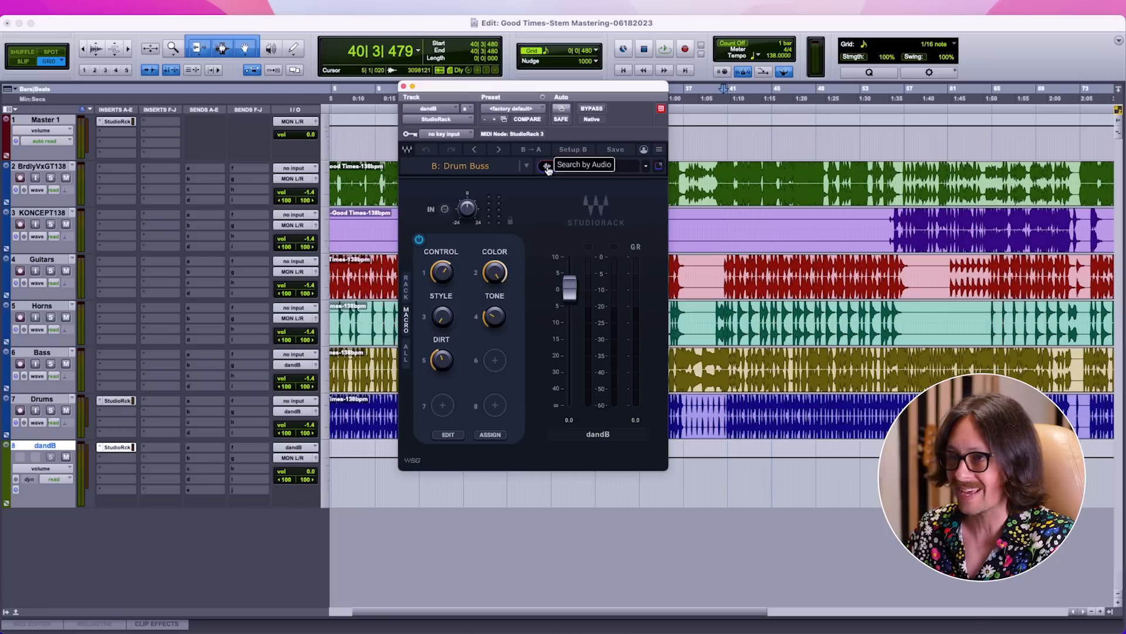
# Solo Bass and Drums and run a StudioVerse audio search from the dandB rack while they play
pyautogui.click(546, 167)
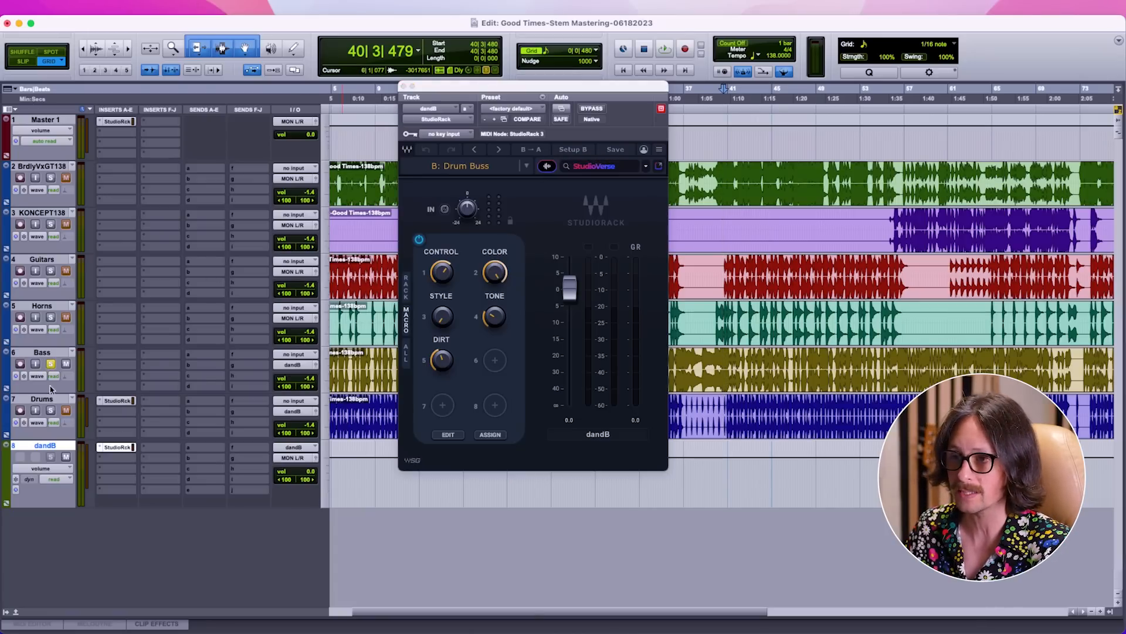
pyautogui.click(50, 410)
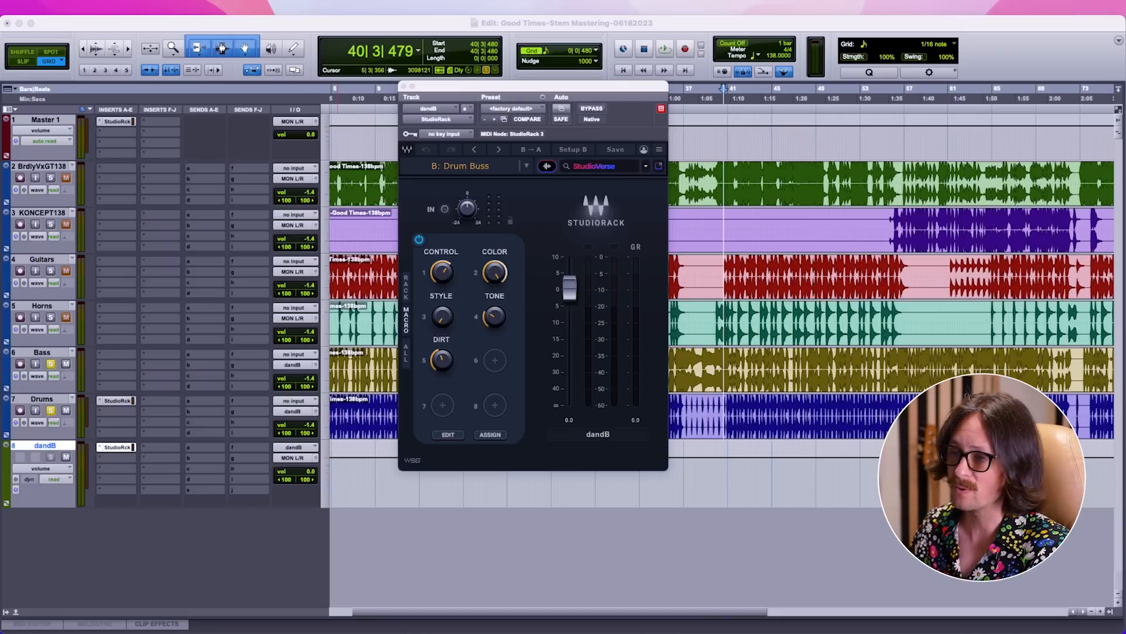
pyautogui.press('space')
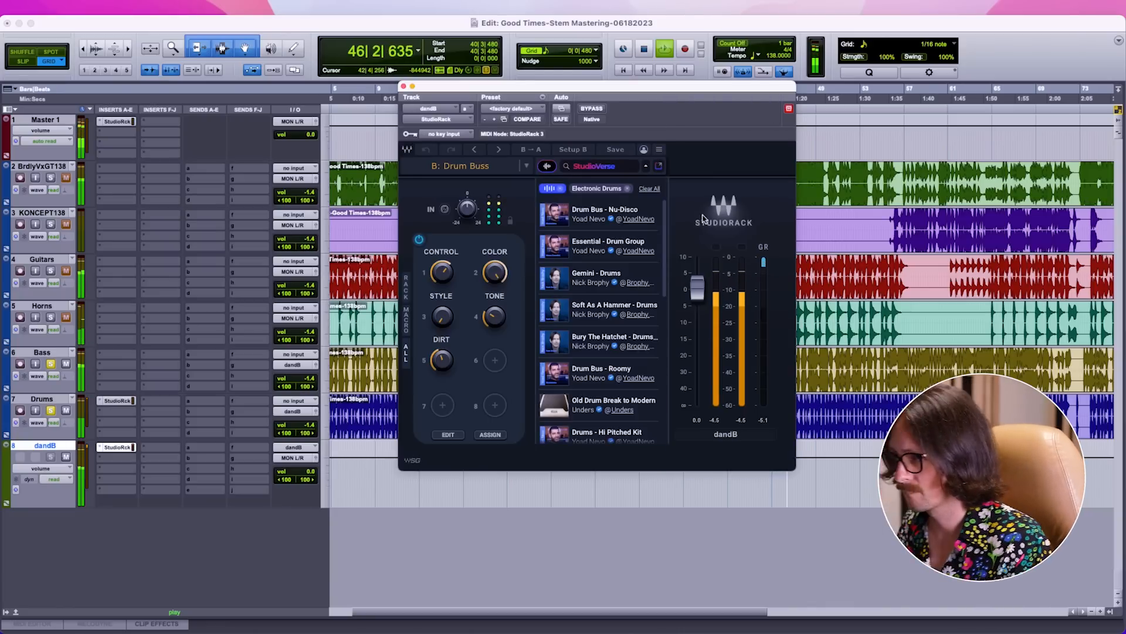
pyautogui.press('space')
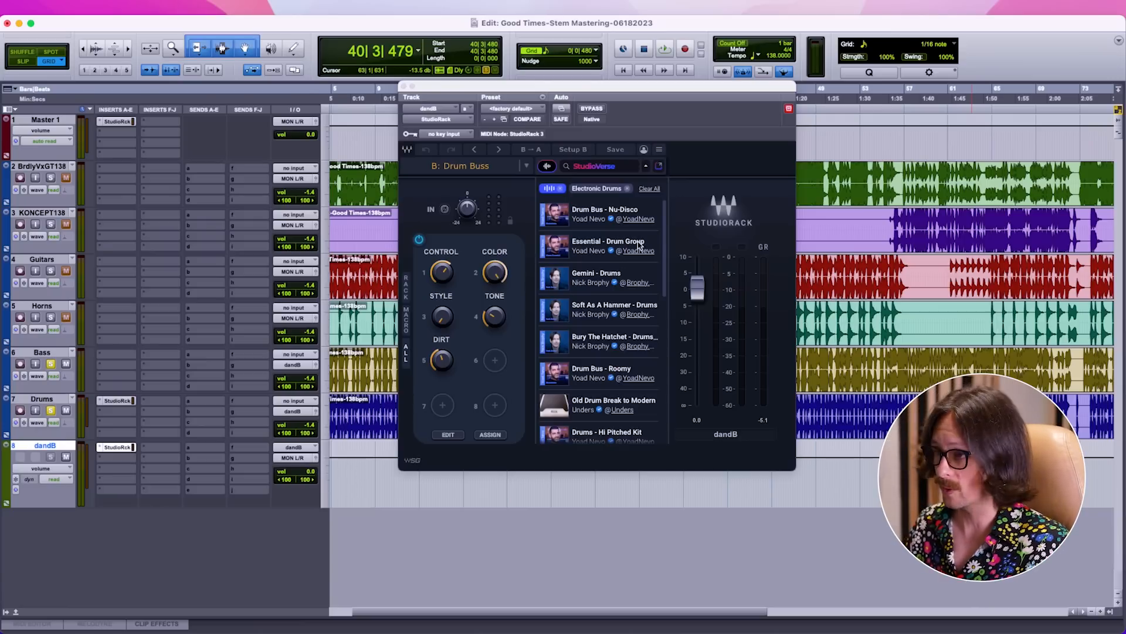
# Browse the suggested Electronic Drums chains and load Old Drum Break to Modern on dandB
pyautogui.scroll(-2, 630, 356)
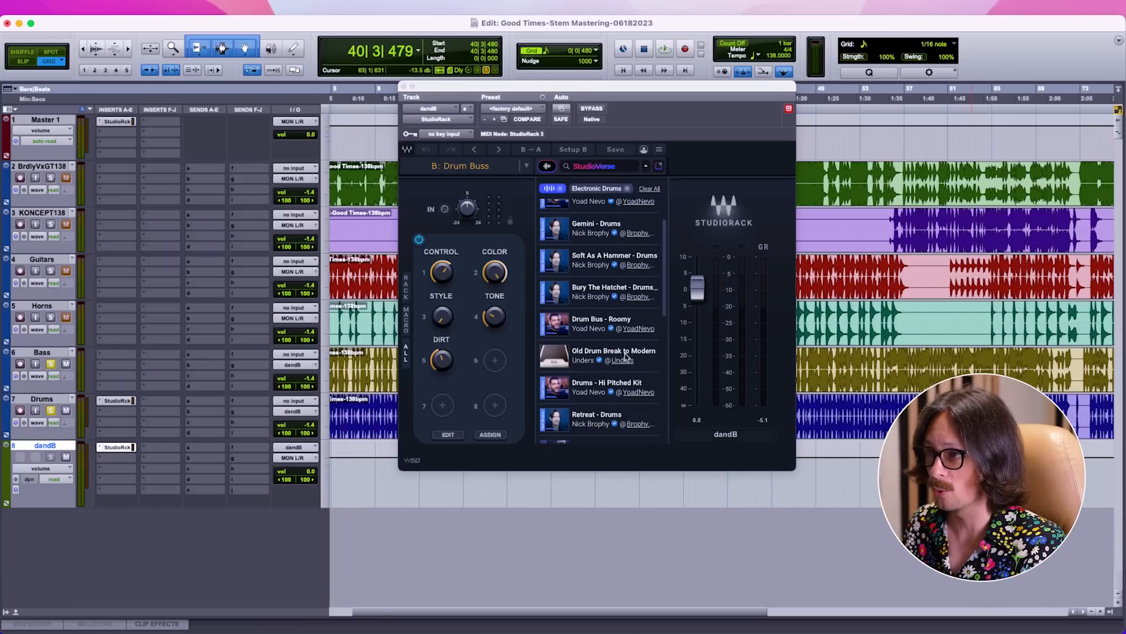
pyautogui.scroll(-5, 616, 354)
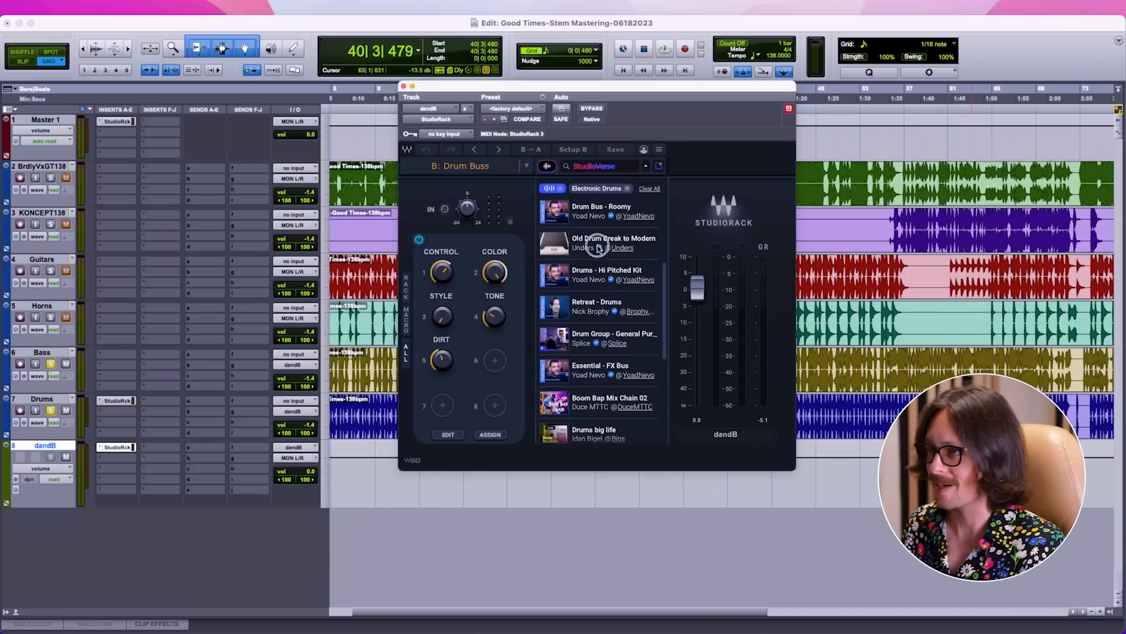
pyautogui.click(610, 243)
# Play the soloed bass and drums and compare the Old Drum Break to Modern chain bypassed and active
pyautogui.press('space')
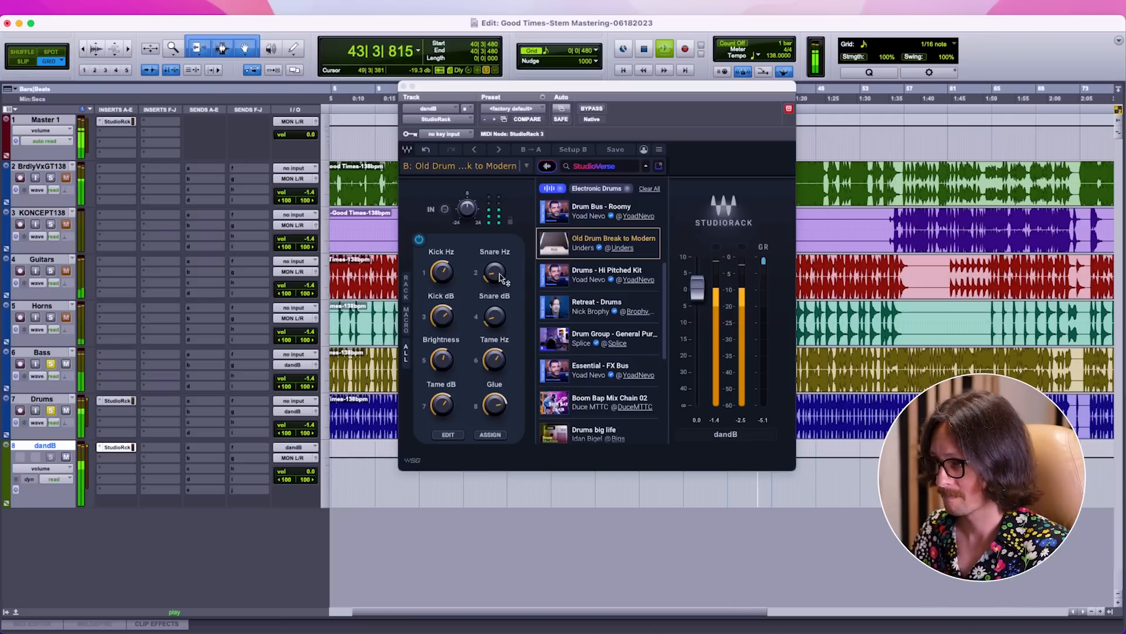
pyautogui.click(590, 109)
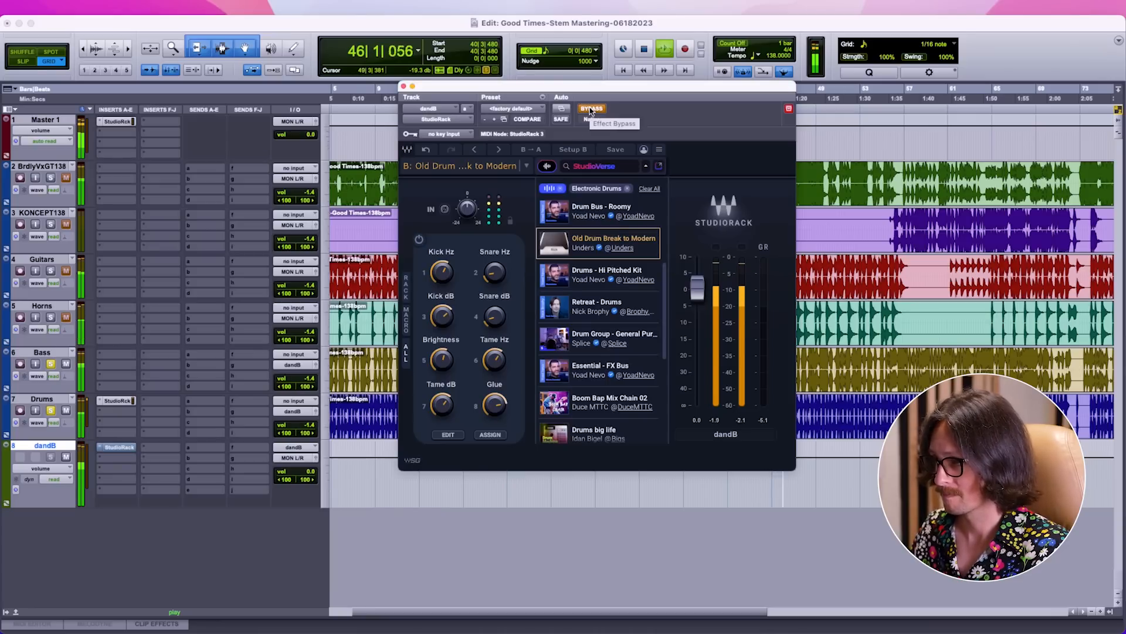
pyautogui.click(590, 110)
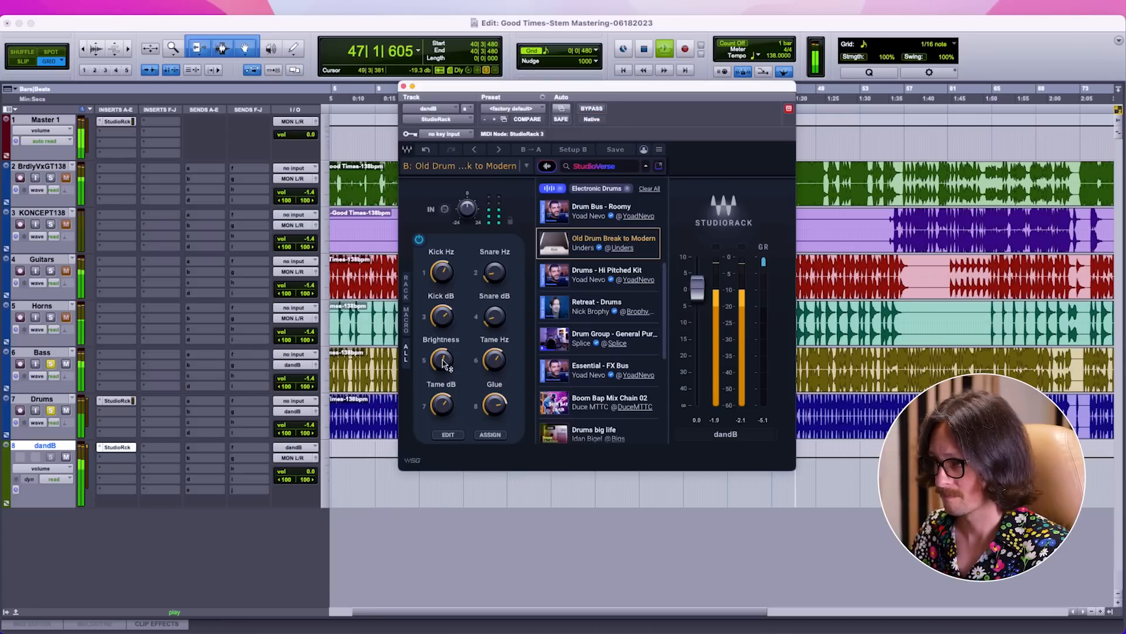
# Adjust the Kick dB macro, and set the first RBass to intensity -9.2 and gain -1.0
pyautogui.moveTo(443, 317); pyautogui.dragTo(445, 318)
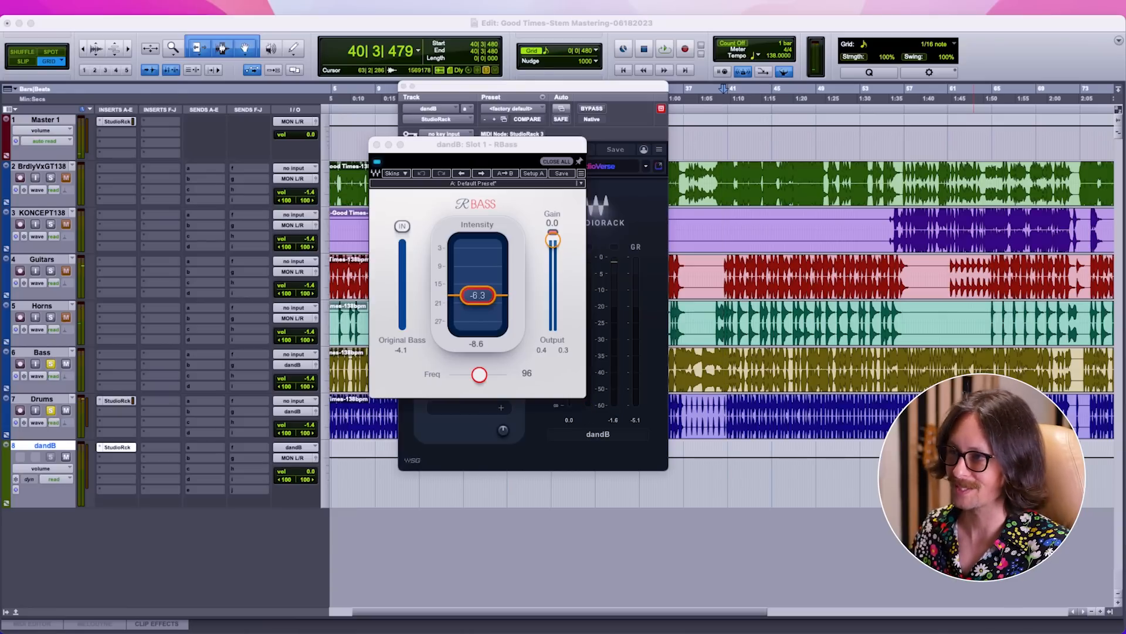
pyautogui.click(516, 87)
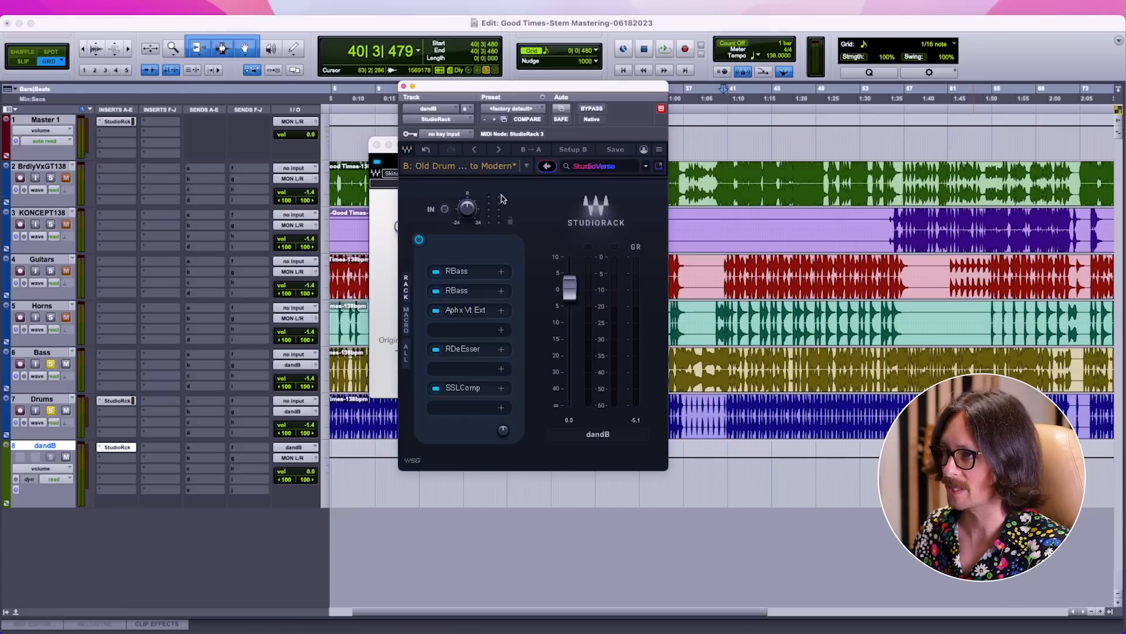
pyautogui.click(468, 272)
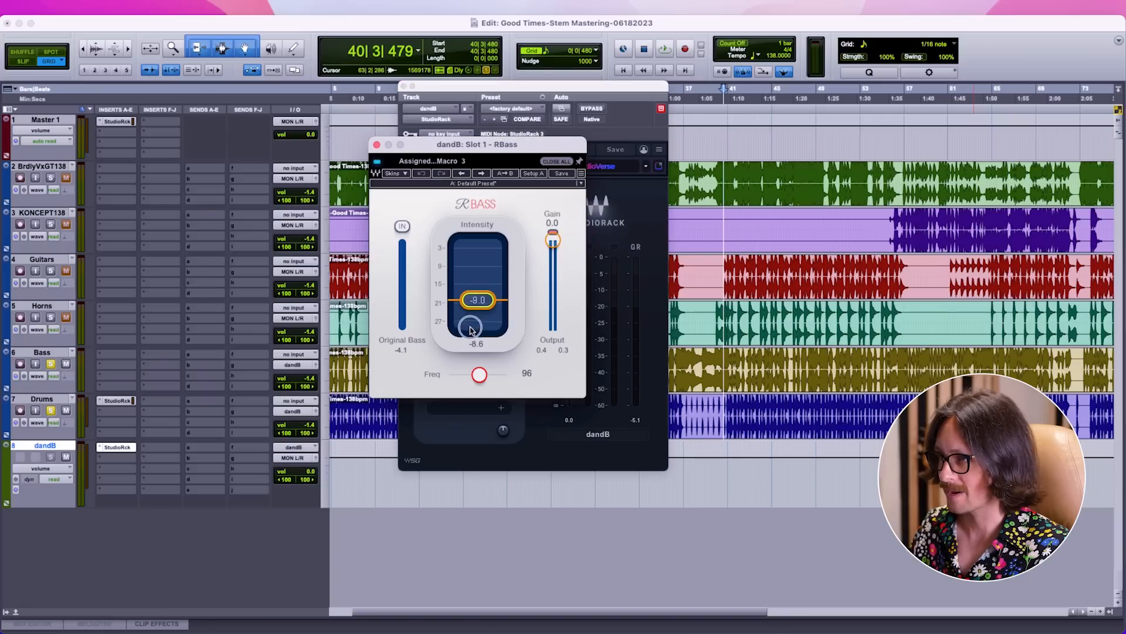
pyautogui.moveTo(556, 243); pyautogui.dragTo(557, 247)
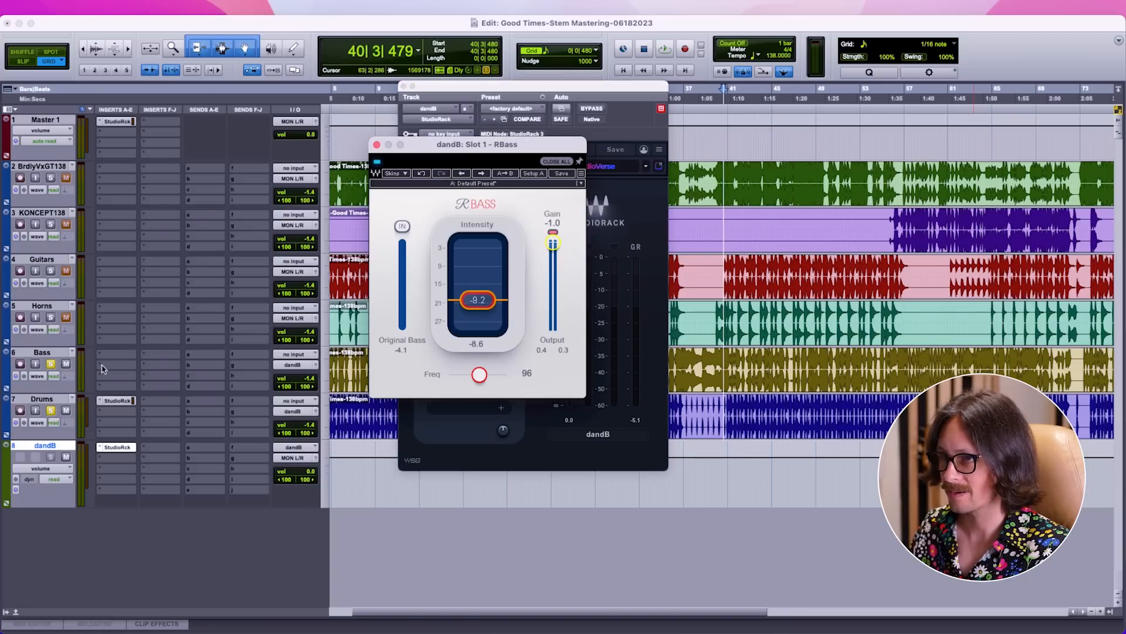
# Set the grouped stem track volumes to -2.4 dB while listening to the bass and drums
pyautogui.click(43, 354)
pyautogui.click(304, 381)
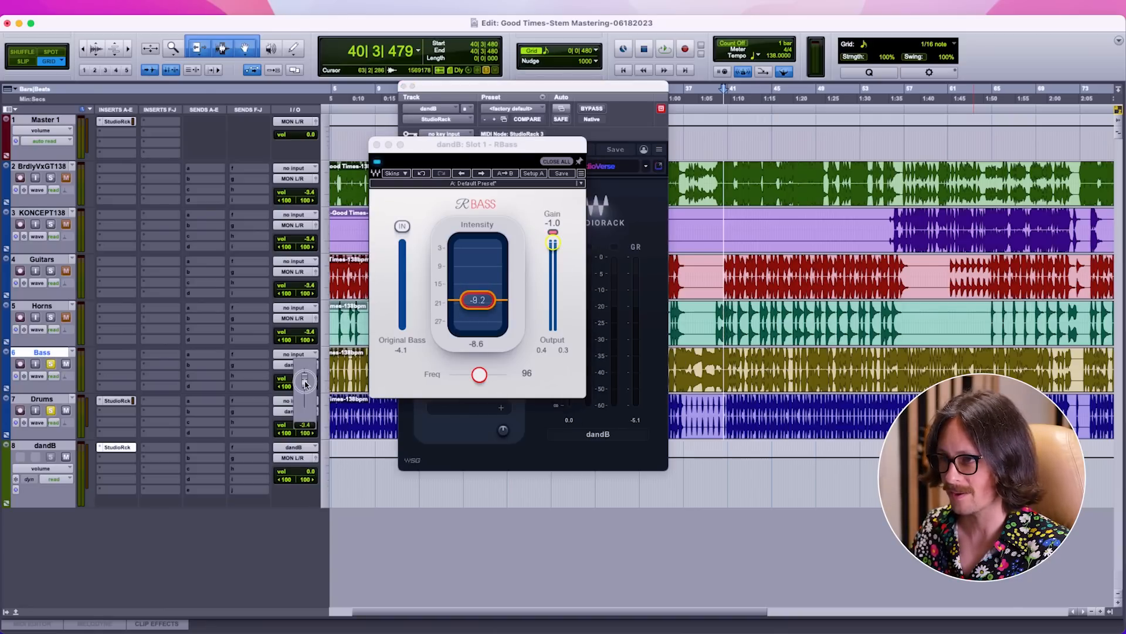
pyautogui.moveTo(304, 381); pyautogui.dragTo(304, 385)
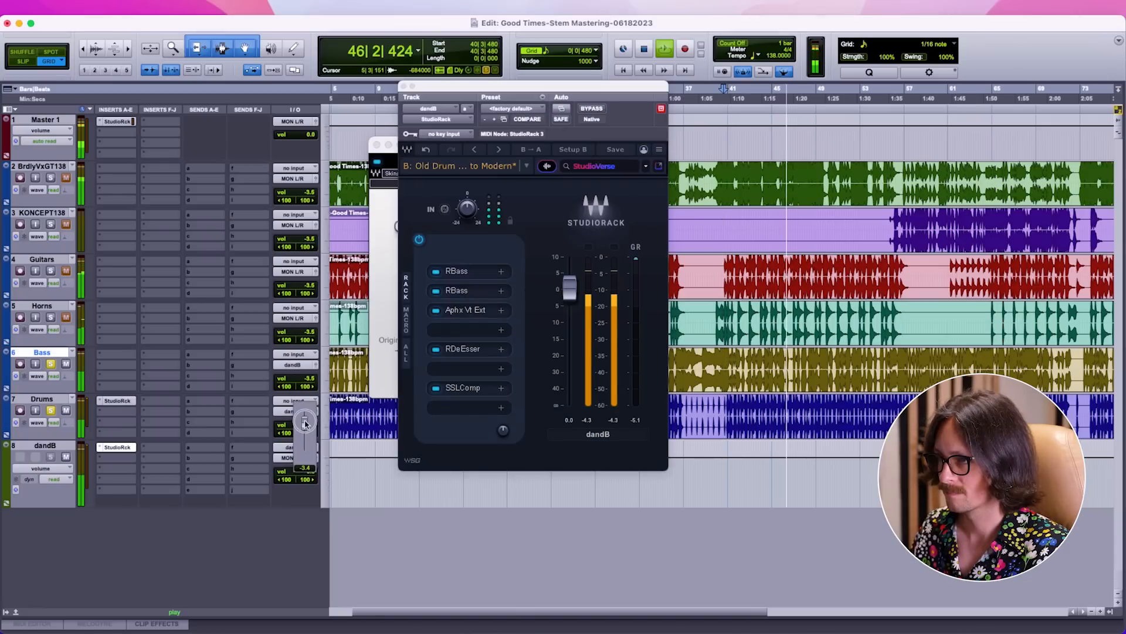
pyautogui.moveTo(305, 421); pyautogui.dragTo(306, 415)
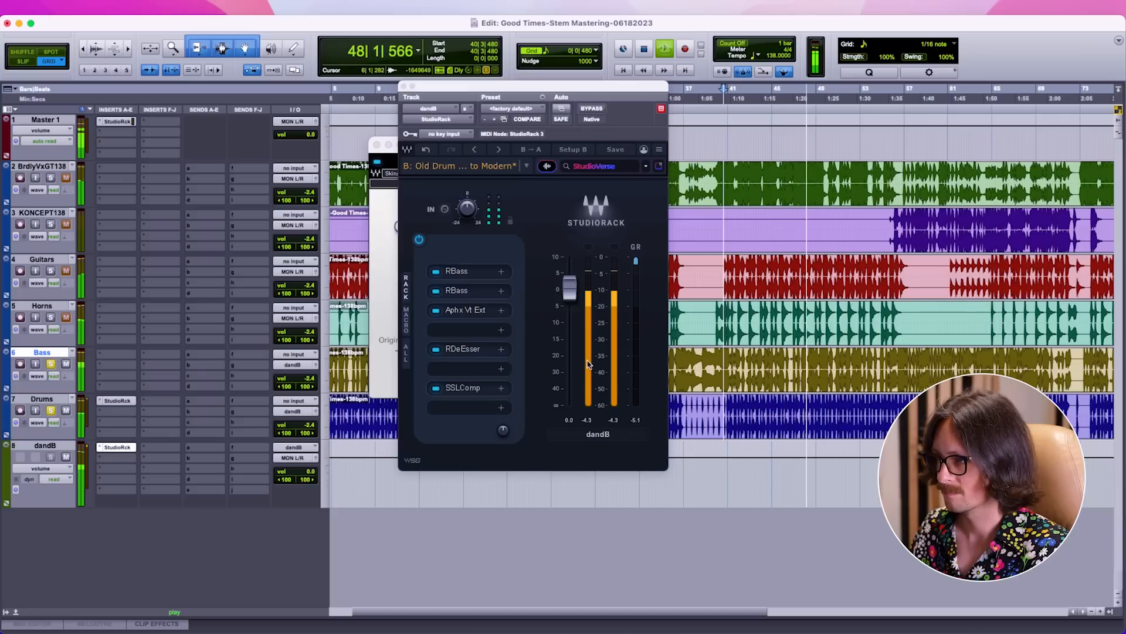
# Stop playback, unsolo the bass and drums, and play the full mix
pyautogui.press('space')
pyautogui.click(48, 411)
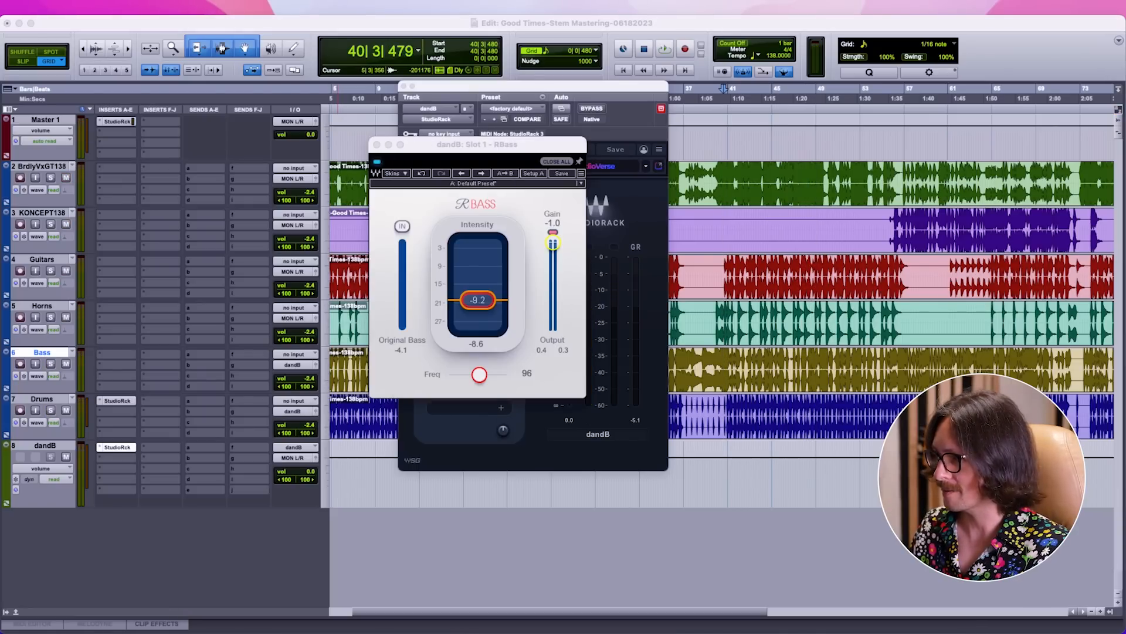
pyautogui.press('space')
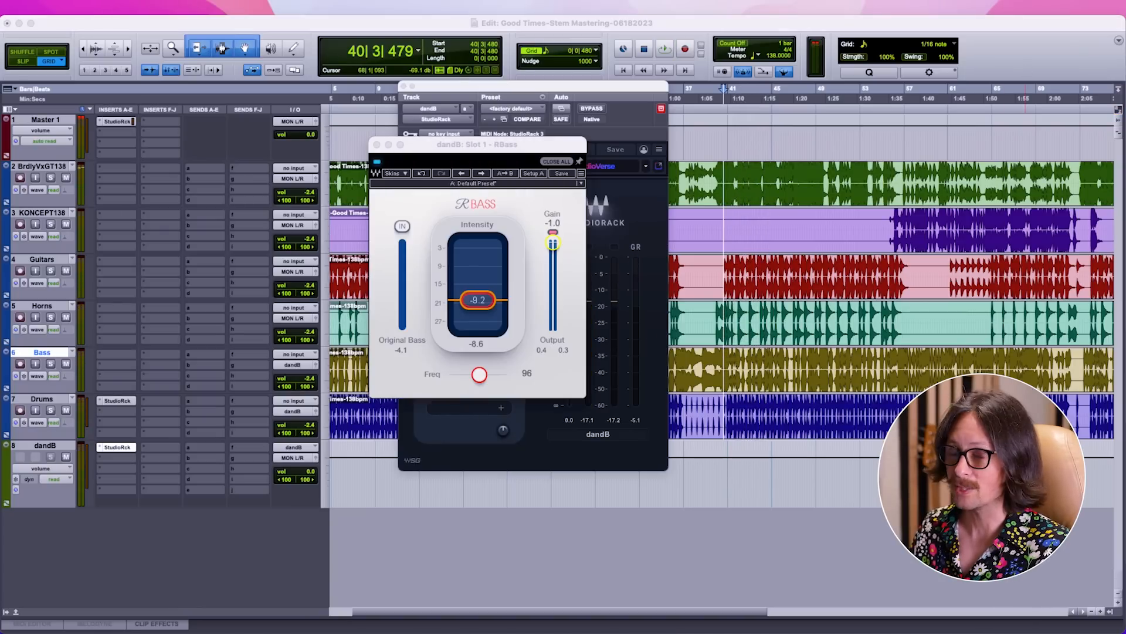
# Return to the session start and load the Mastering - Vintage Boost chain on Master 1 from the "Mastering" search results
pyautogui.click(116, 122)
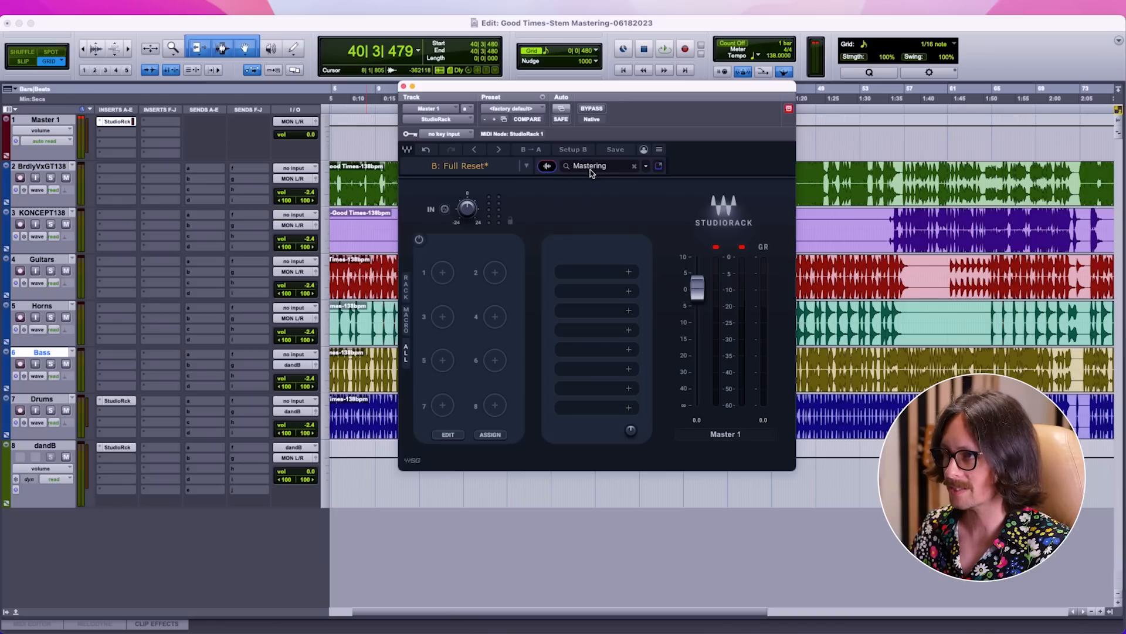
pyautogui.press('Return')
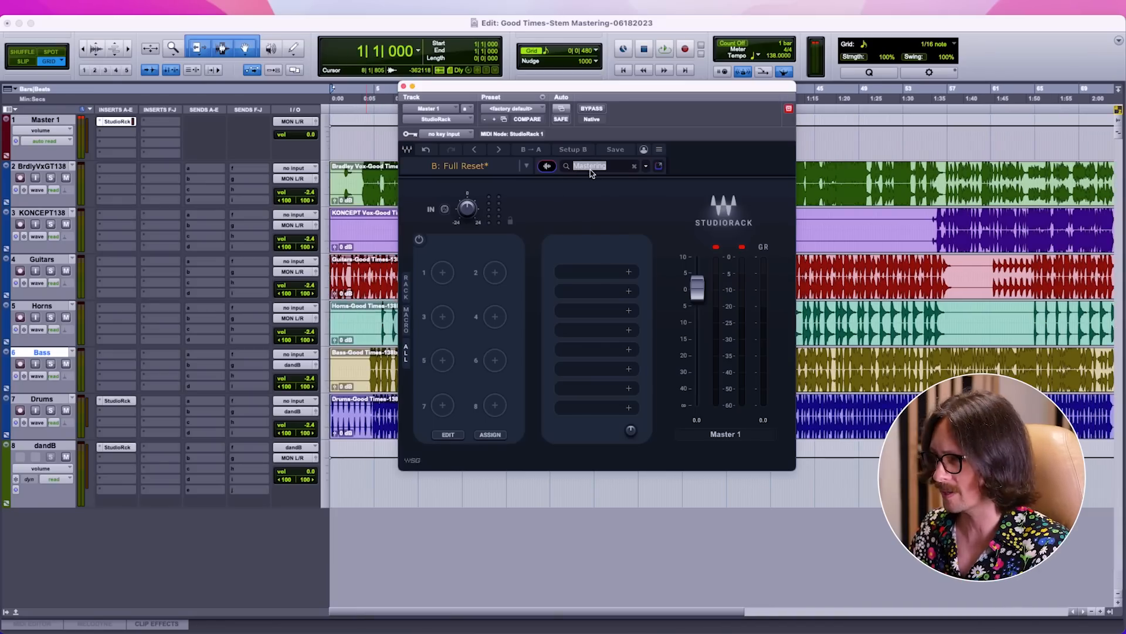
pyautogui.click(612, 165)
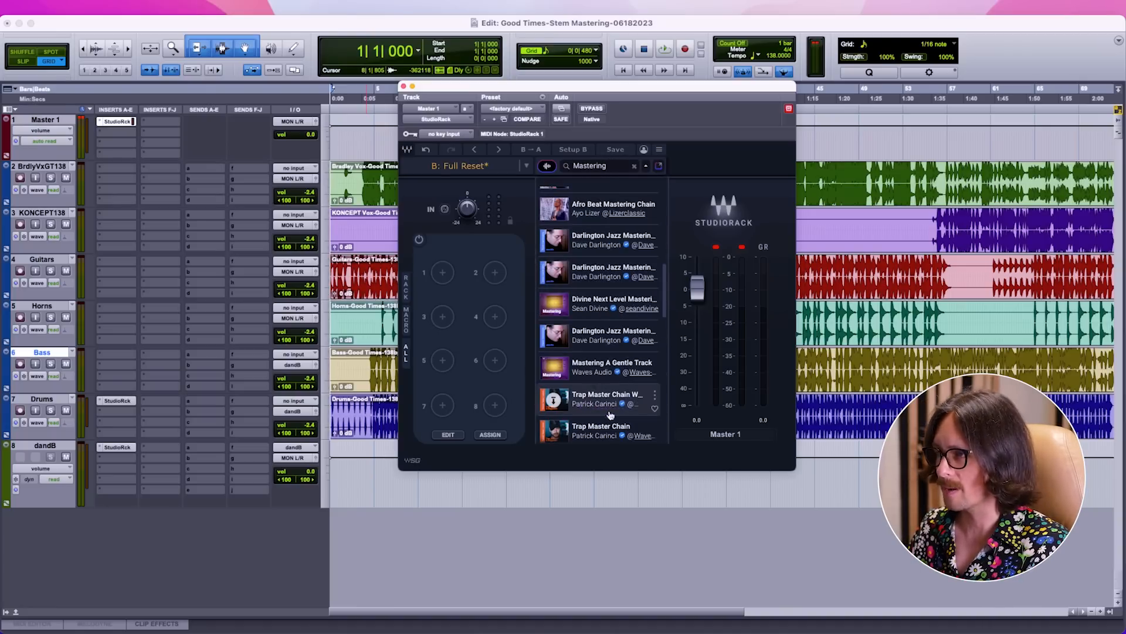
pyautogui.scroll(10, 601, 340)
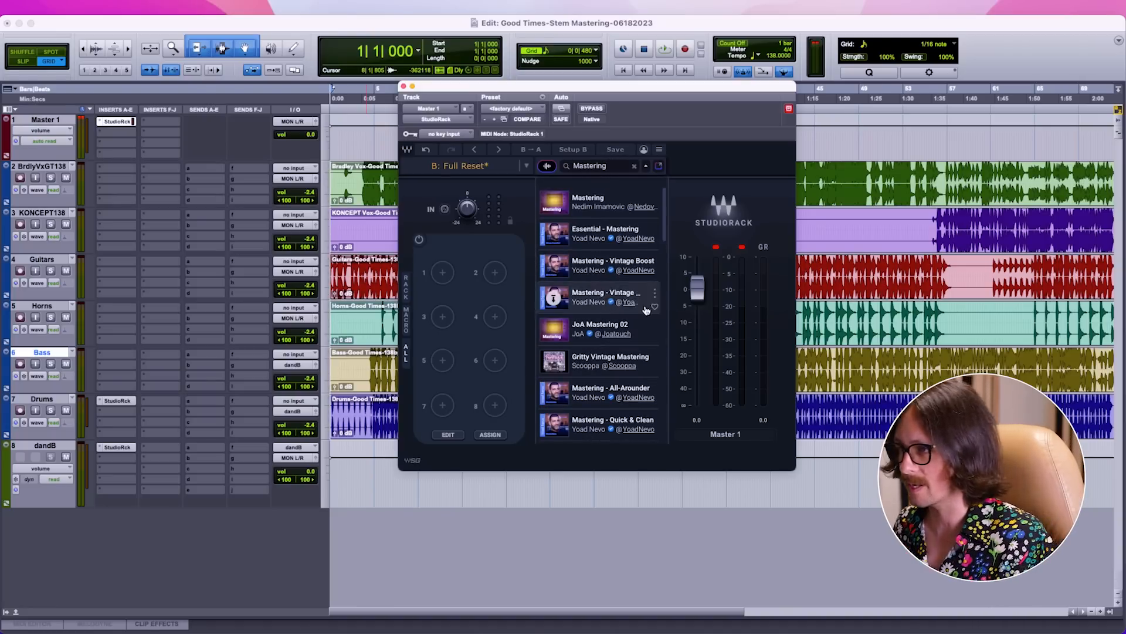
pyautogui.click(605, 267)
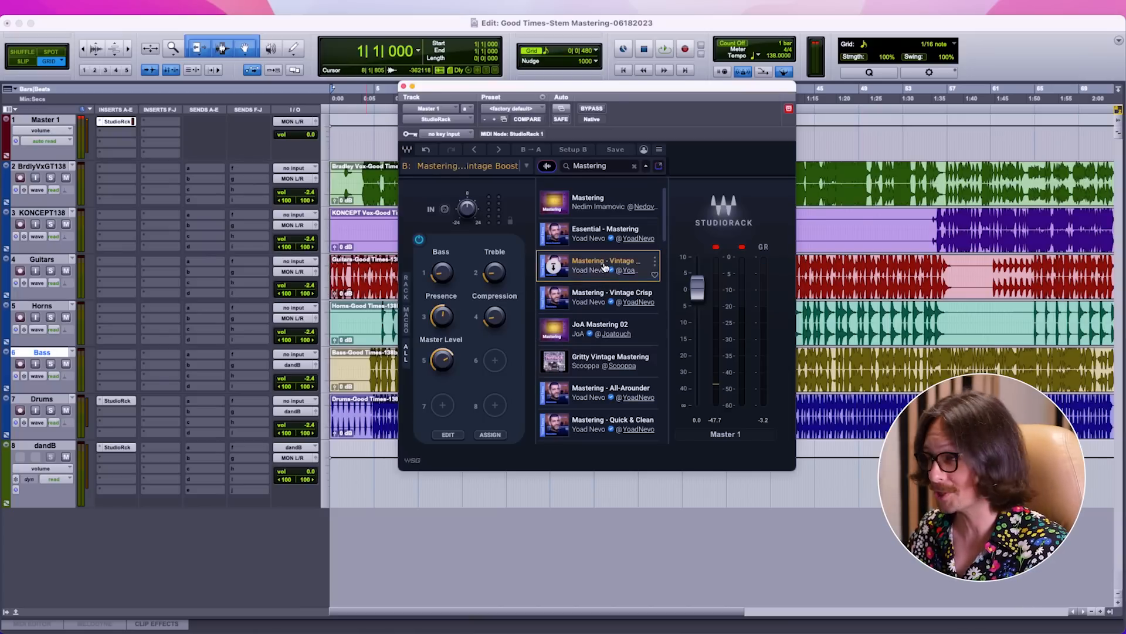
# Play the full mix from the start and compare it with the Master 1 StudioRack chain bypassed and active
pyautogui.press('space')
pyautogui.moveTo(540, 88); pyautogui.dragTo(647, 83)
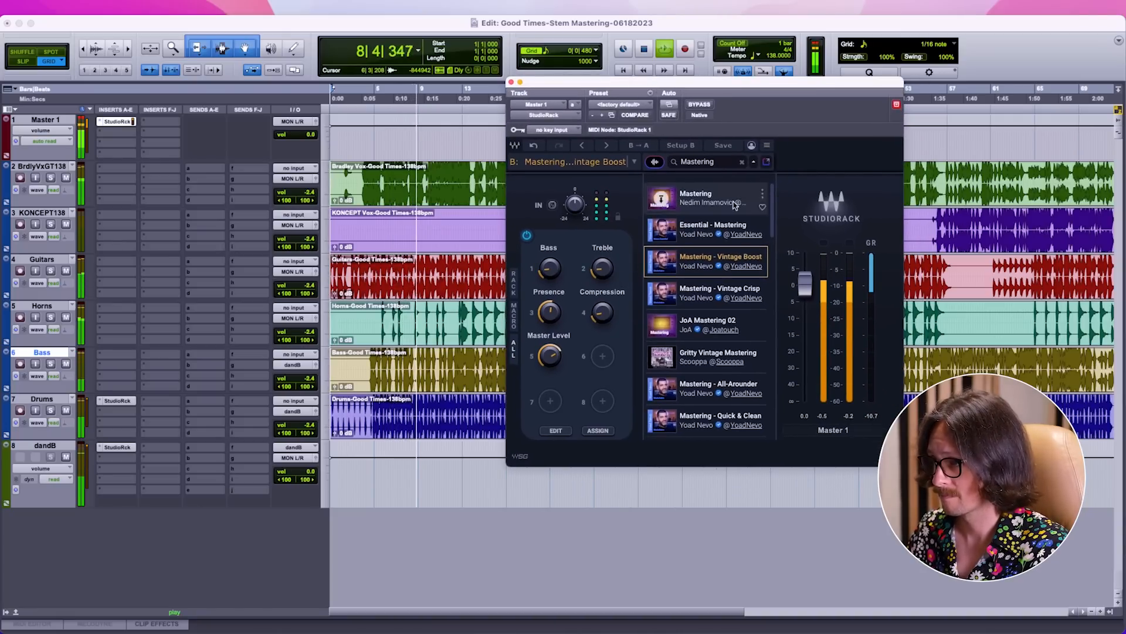
pyautogui.click(707, 105)
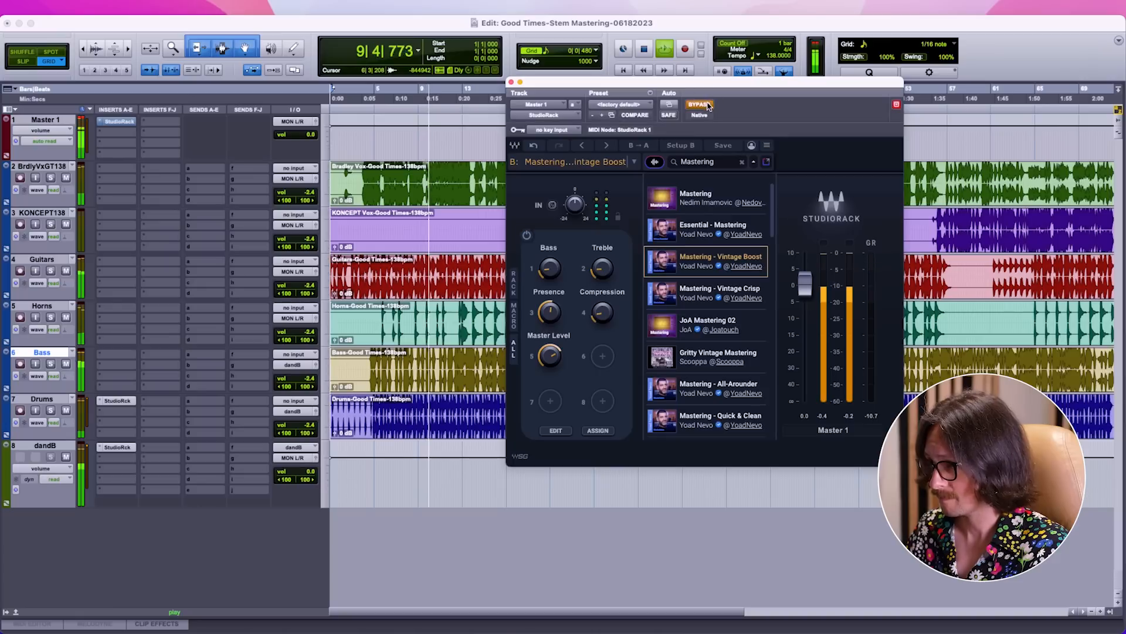
pyautogui.click(707, 105)
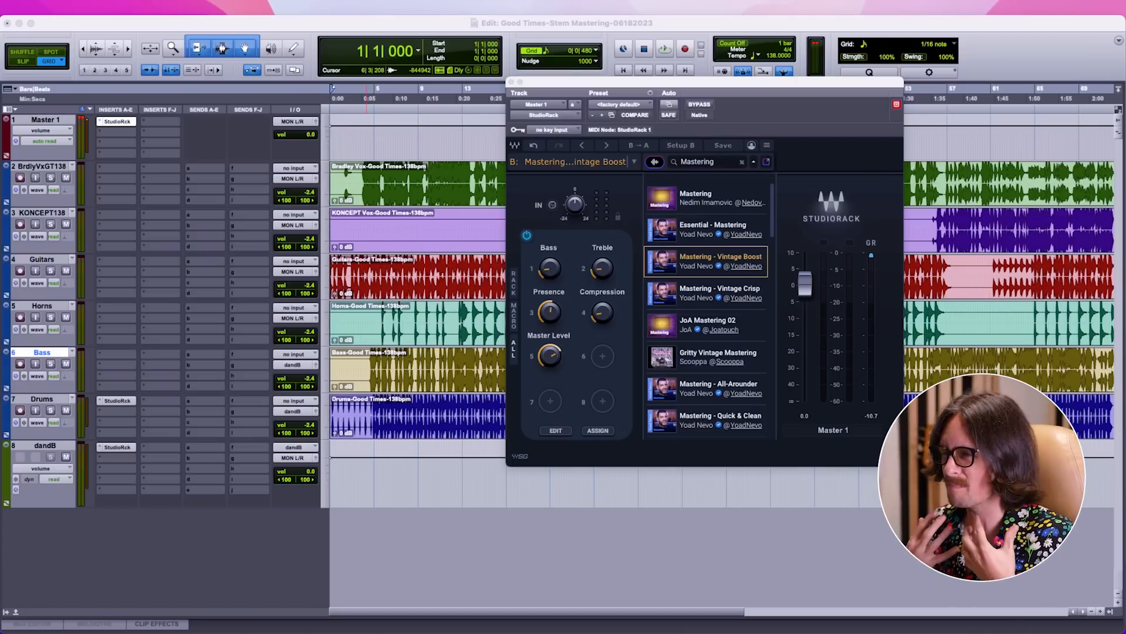
pyautogui.press('super+Tab')
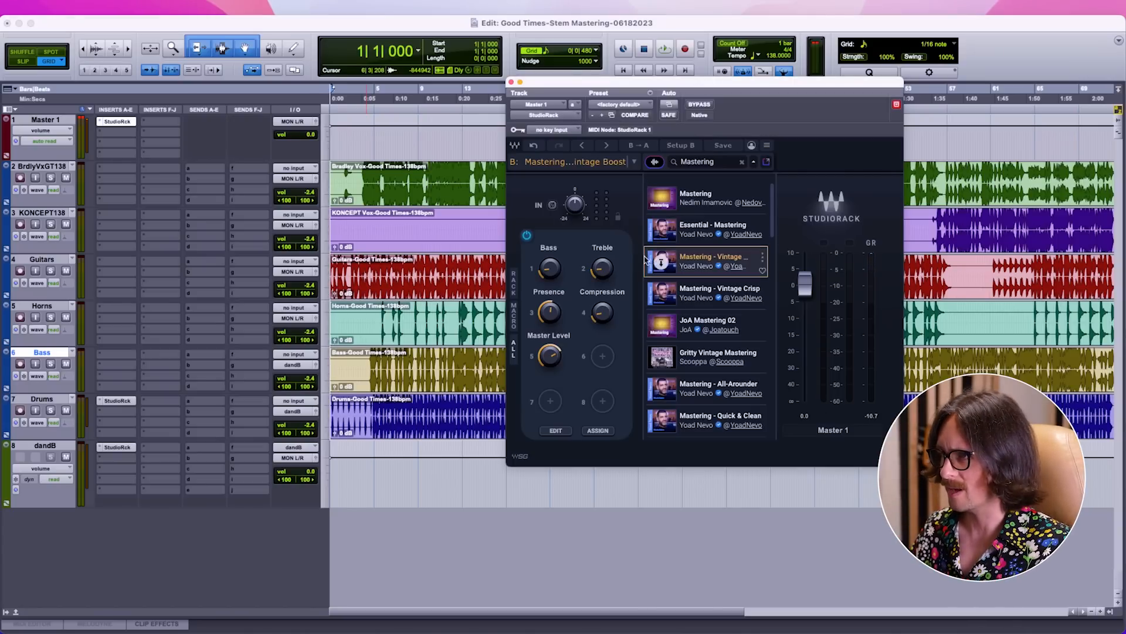
# Show the individual plugins in the Mastering - Vintage Boost chain and inspect its L2 limiter
pyautogui.click(514, 286)
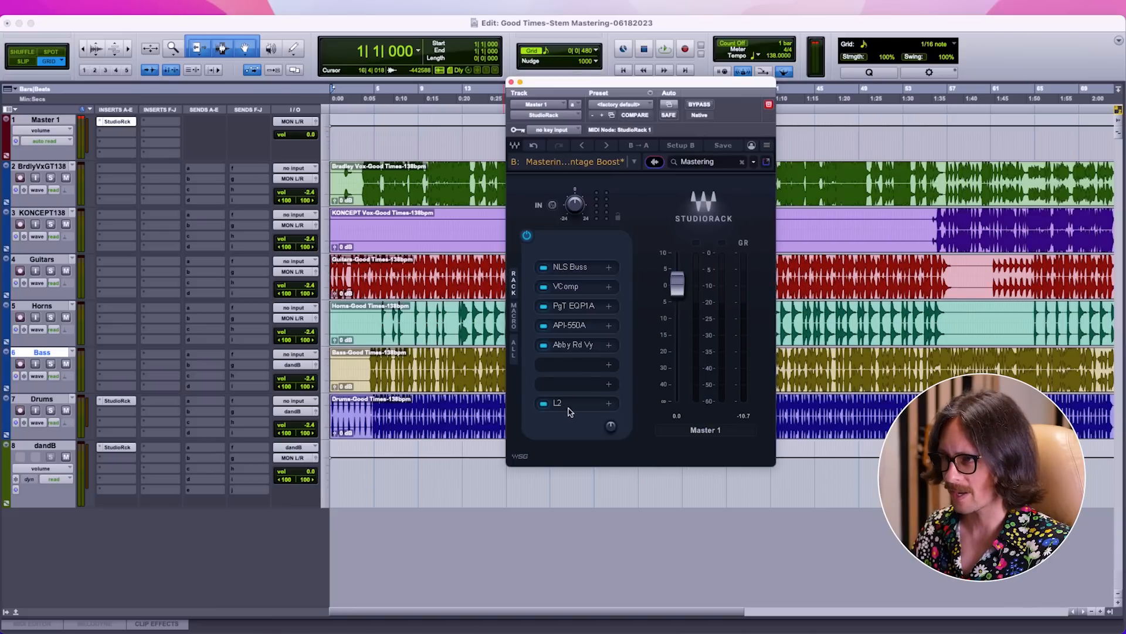
pyautogui.click(568, 411)
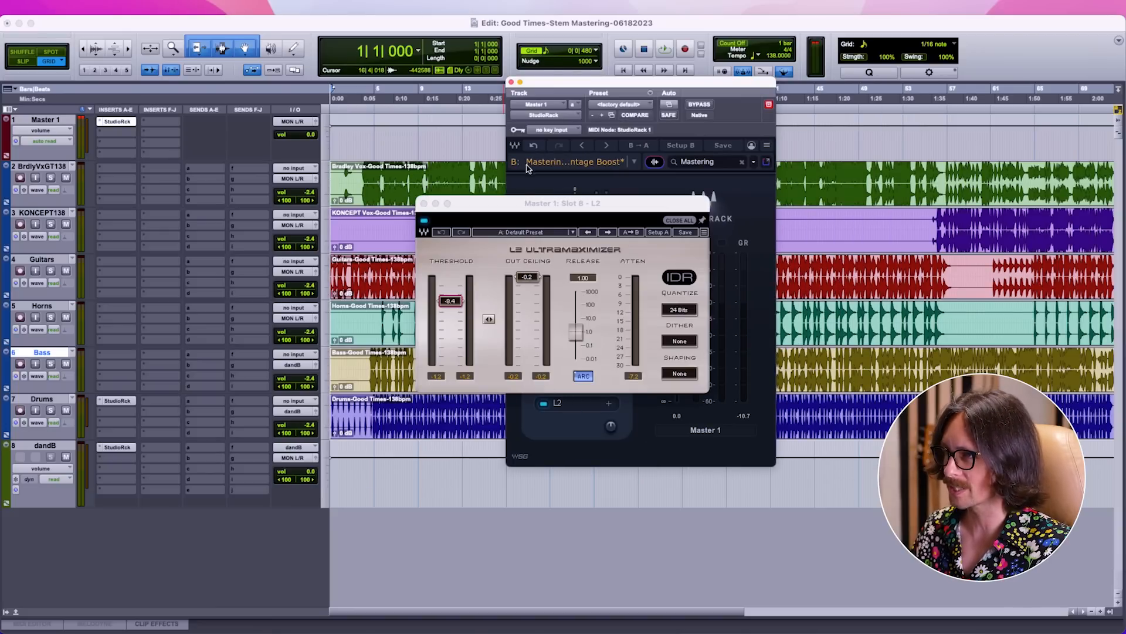
pyautogui.click(533, 183)
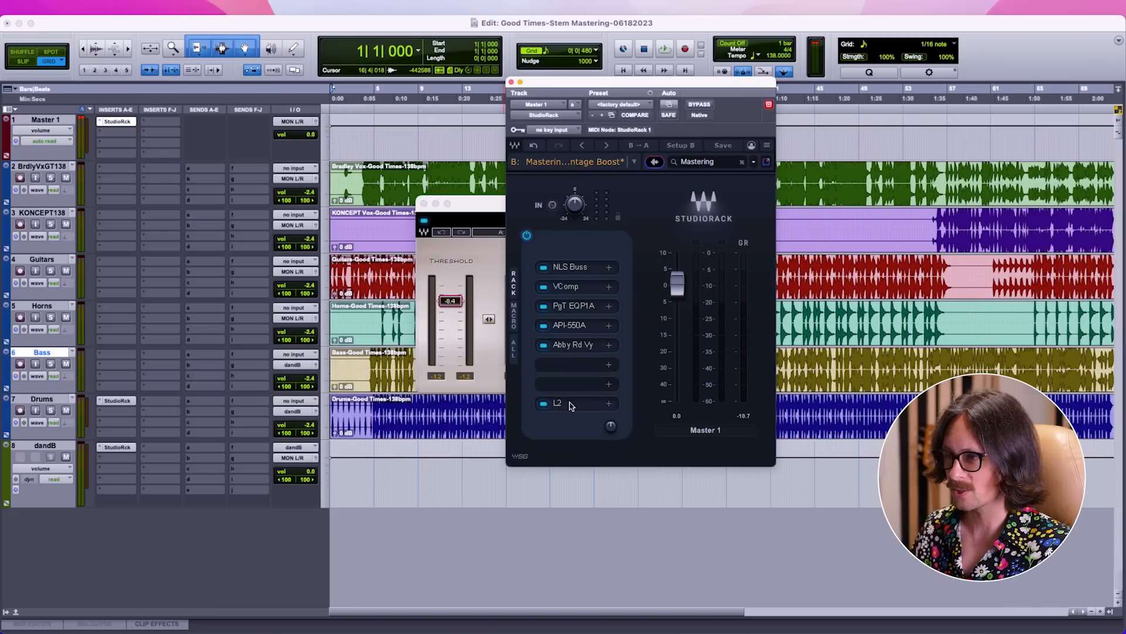
pyautogui.click(570, 406)
pyautogui.click(562, 408)
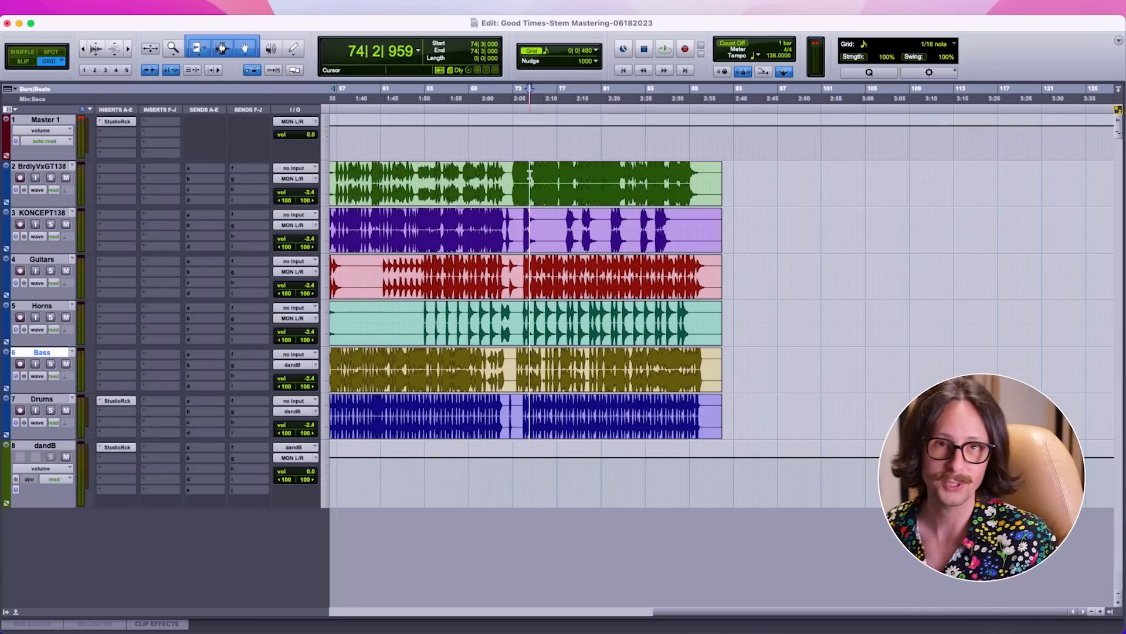
# Reopen the L2 in the Master 1 chain and set its threshold to -8.3 while playing the mix from bar 74
pyautogui.click(116, 120)
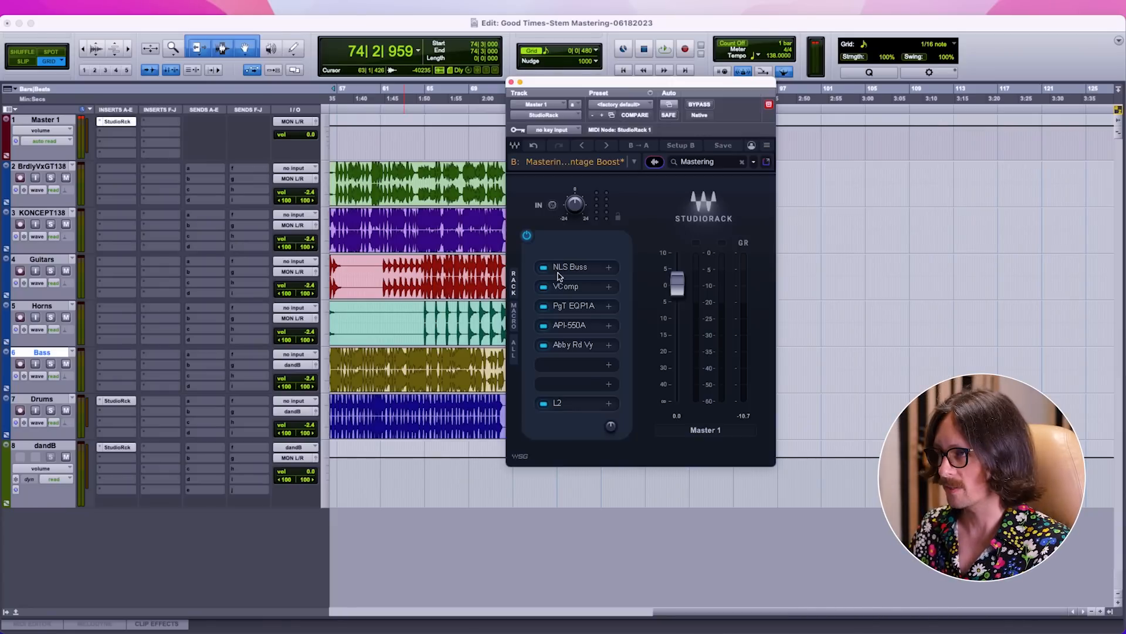
pyautogui.click(578, 411)
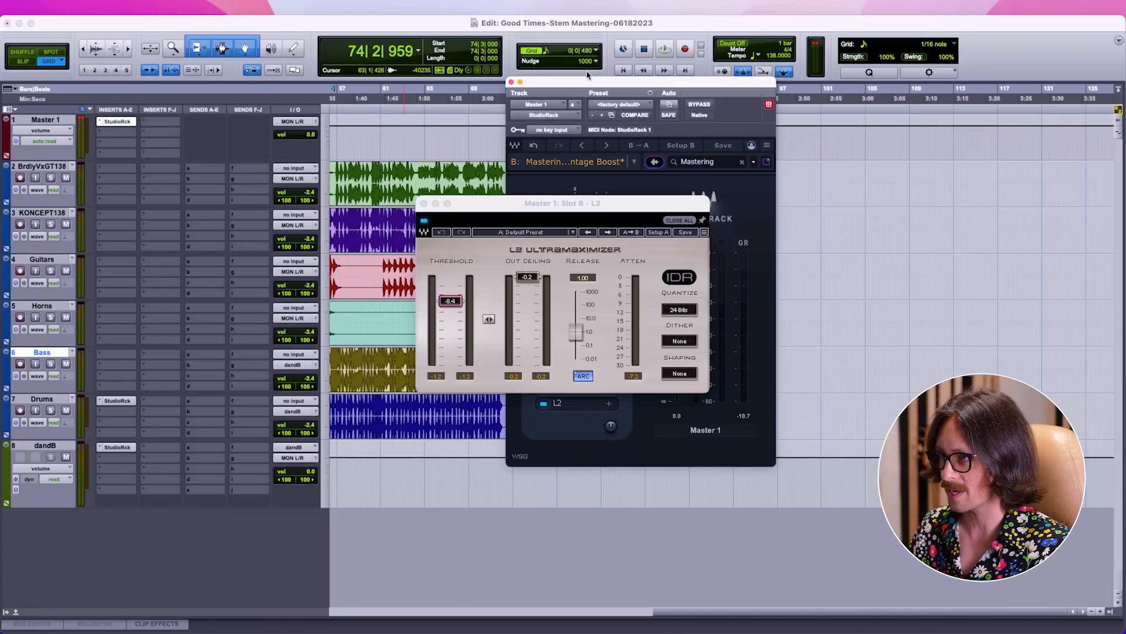
pyautogui.moveTo(589, 84); pyautogui.dragTo(778, 83)
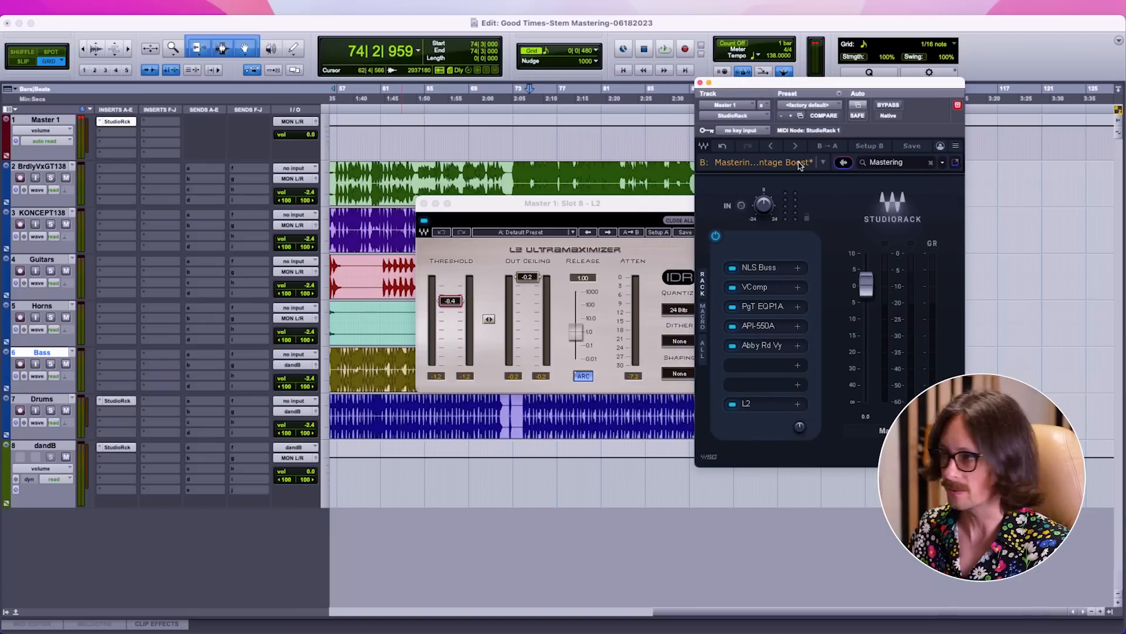
pyautogui.press('space')
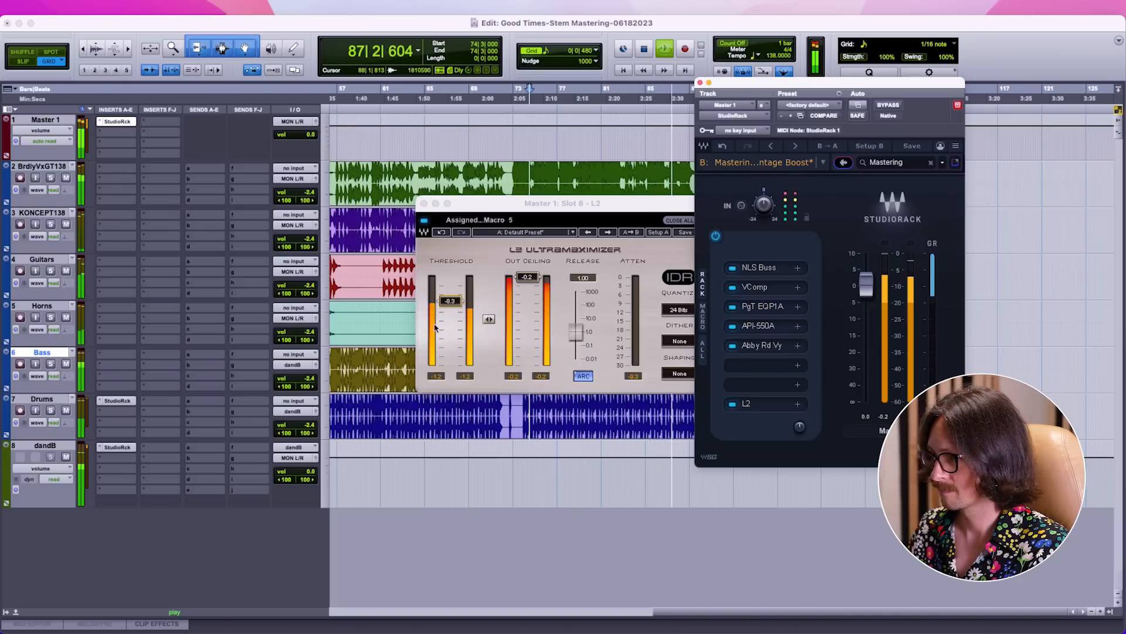
pyautogui.click(451, 301)
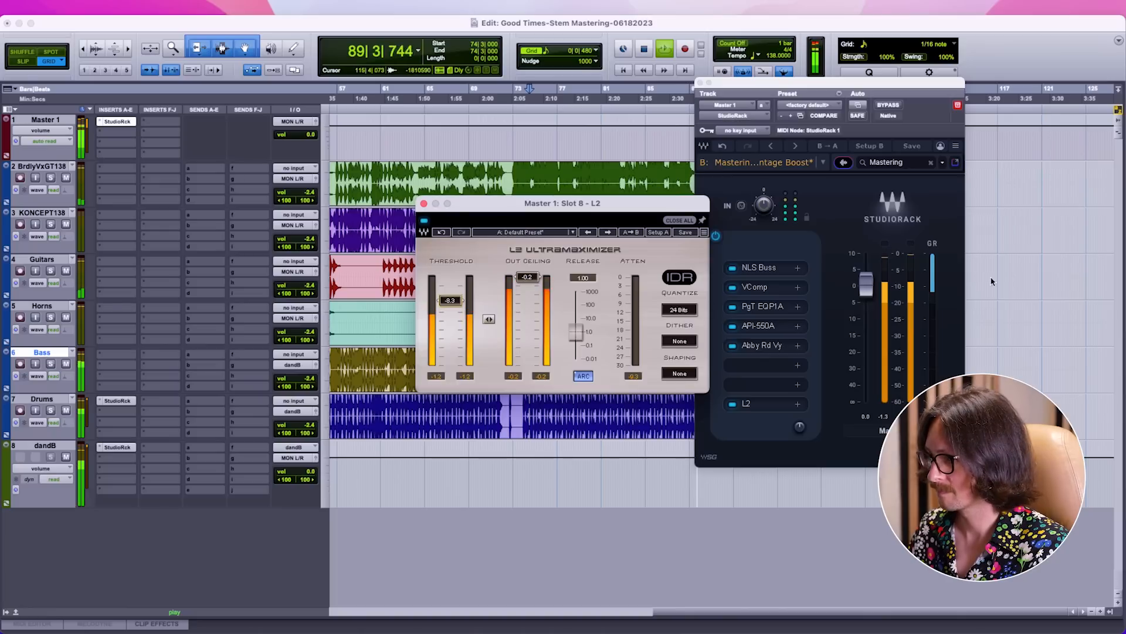
pyautogui.press('space')
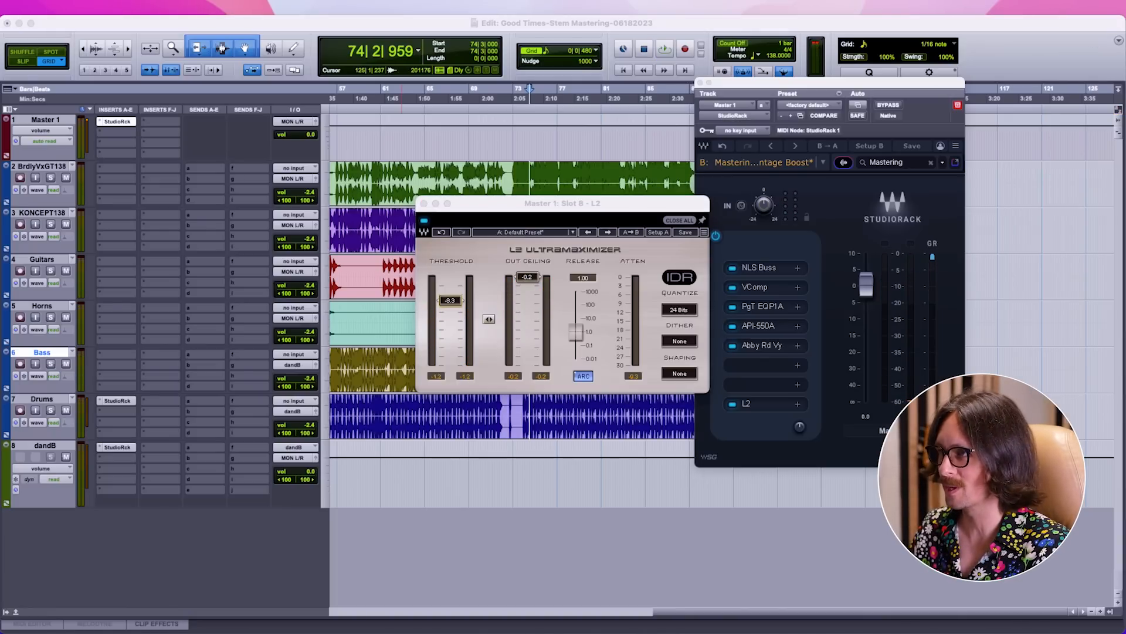
# Open the Abbey Road Vinyl plugin from the mastering chain, examine its settings, and close it
pyautogui.click(764, 292)
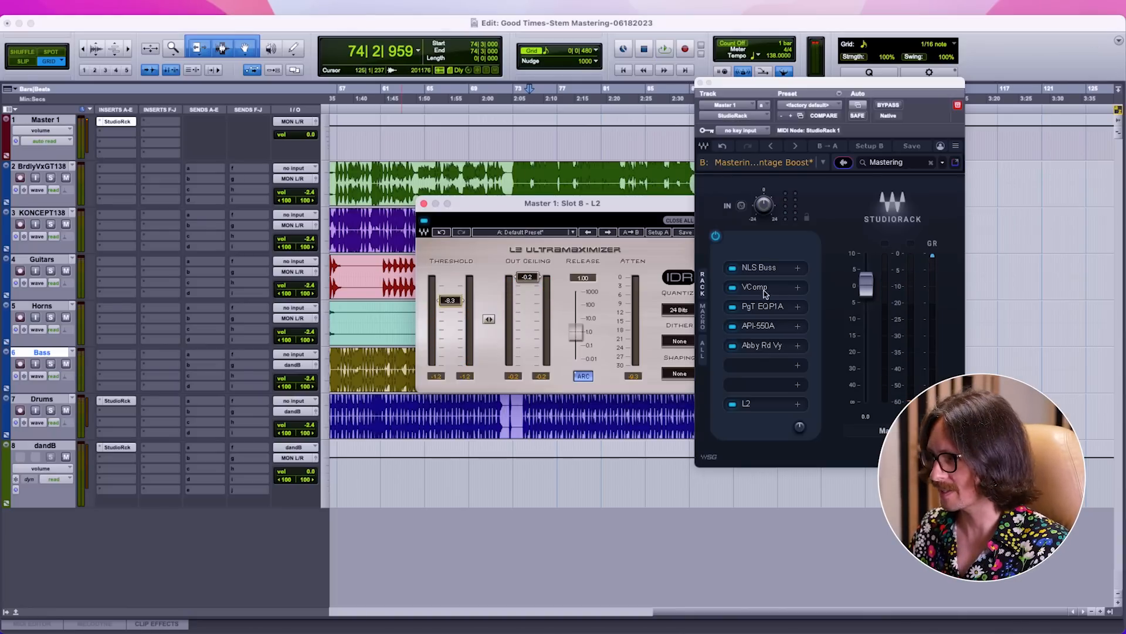
pyautogui.click(773, 348)
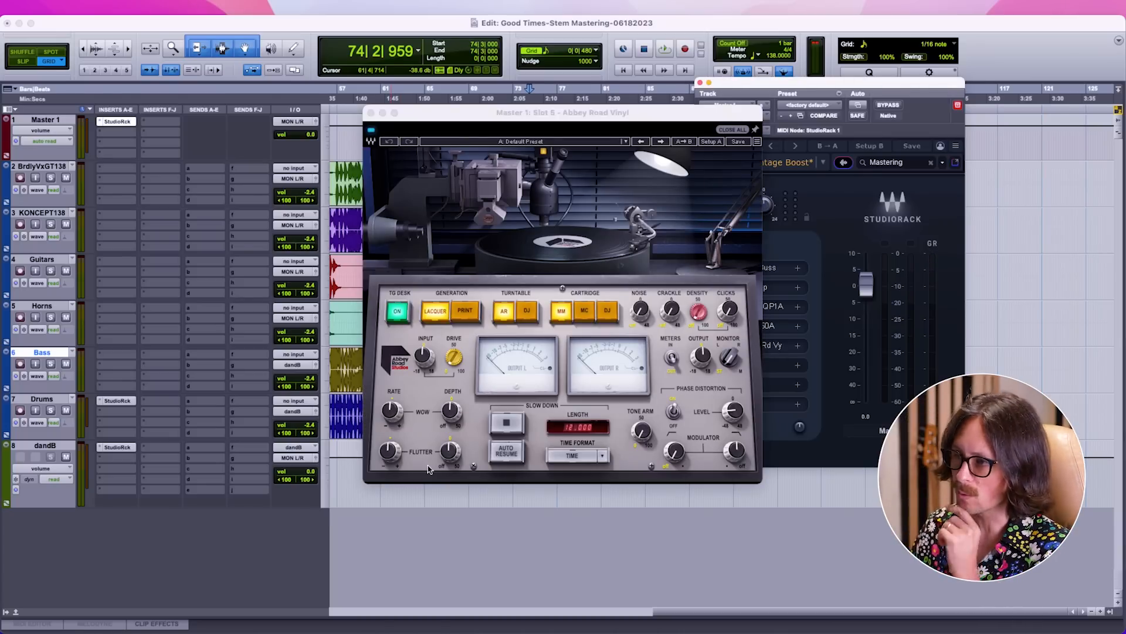
pyautogui.click(371, 112)
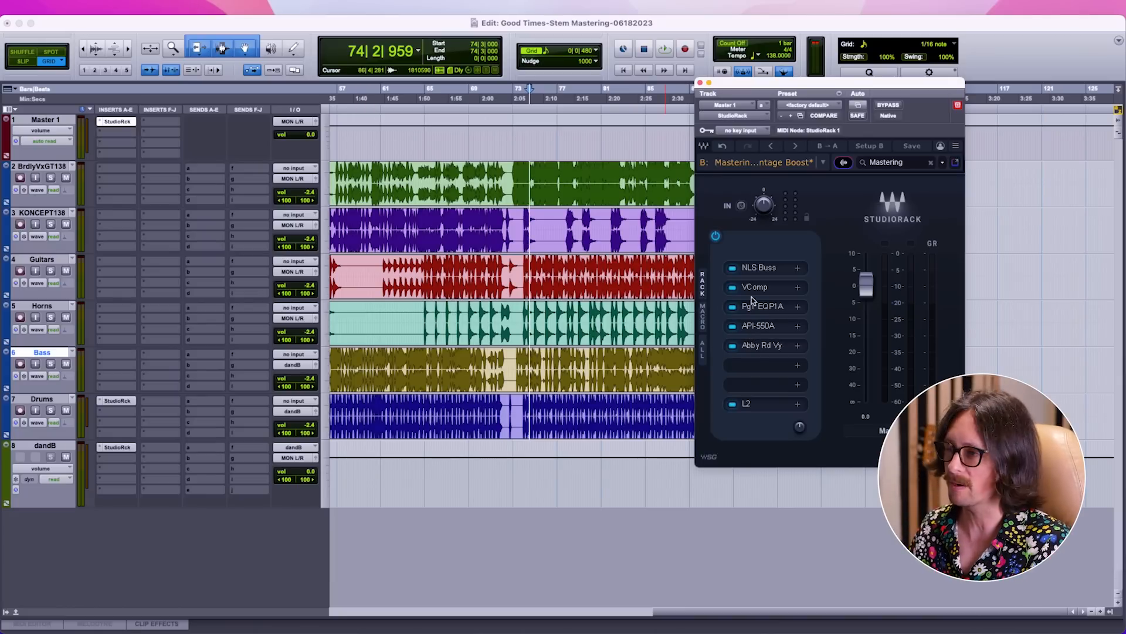
# Play the mix from bar 74 and compare it with Abbey Road Vinyl disabled and enabled
pyautogui.click(732, 346)
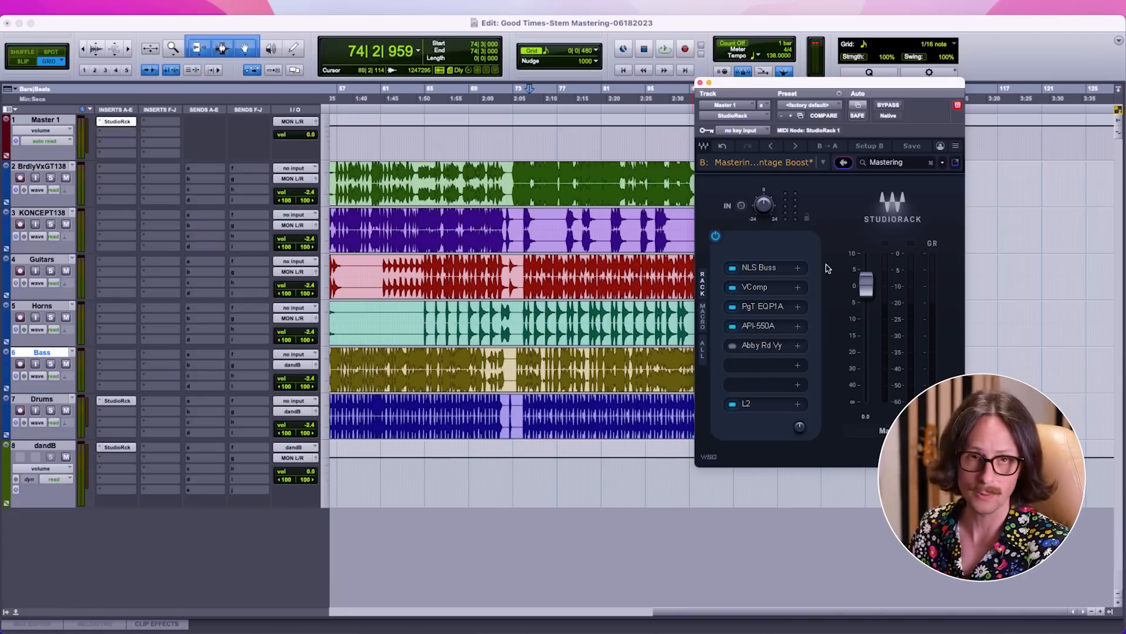
pyautogui.press('space')
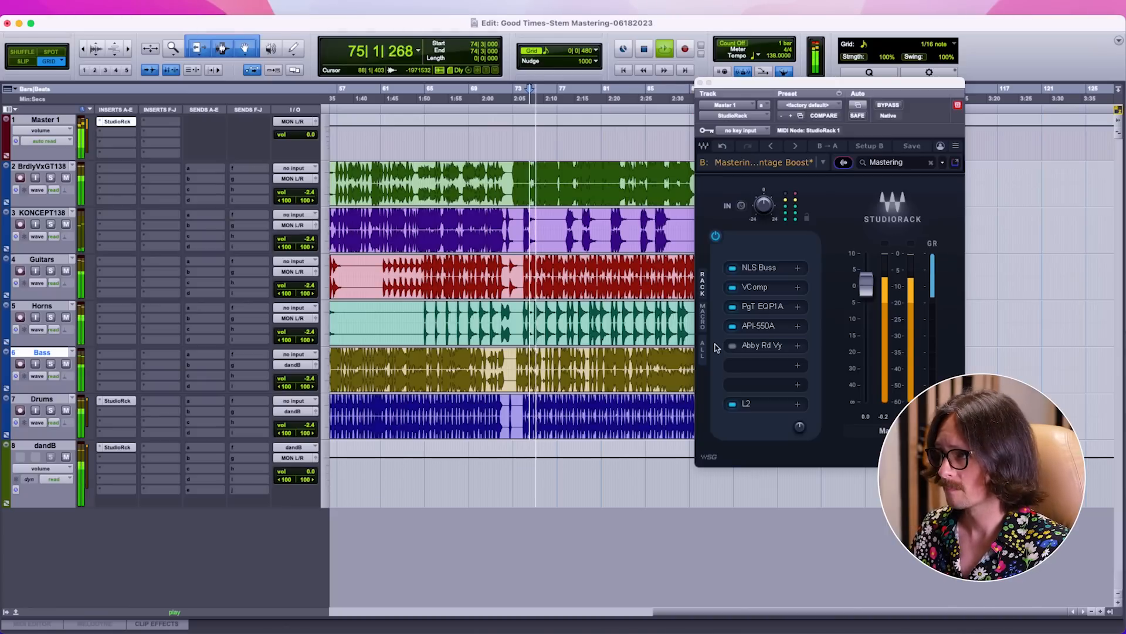
pyautogui.click(733, 346)
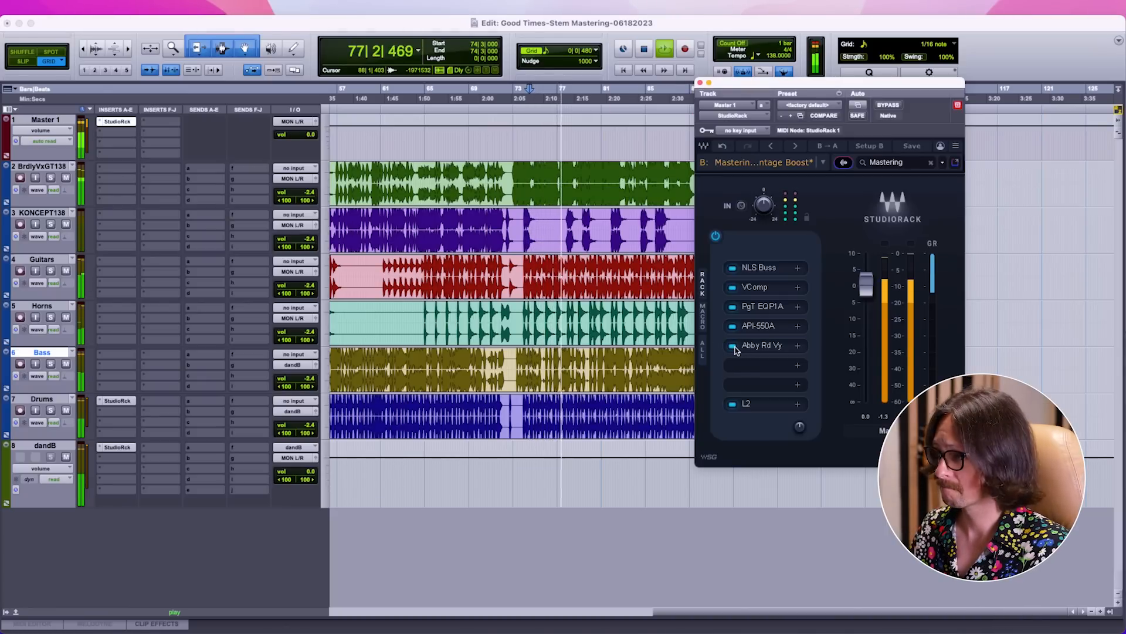
pyautogui.click(733, 346)
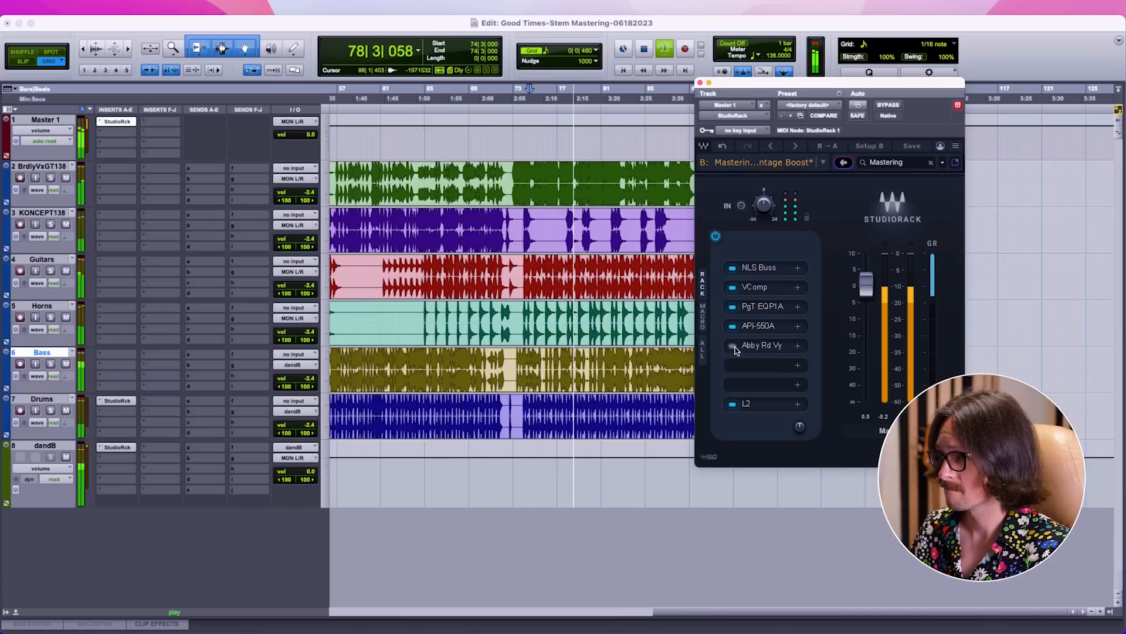
pyautogui.click(733, 347)
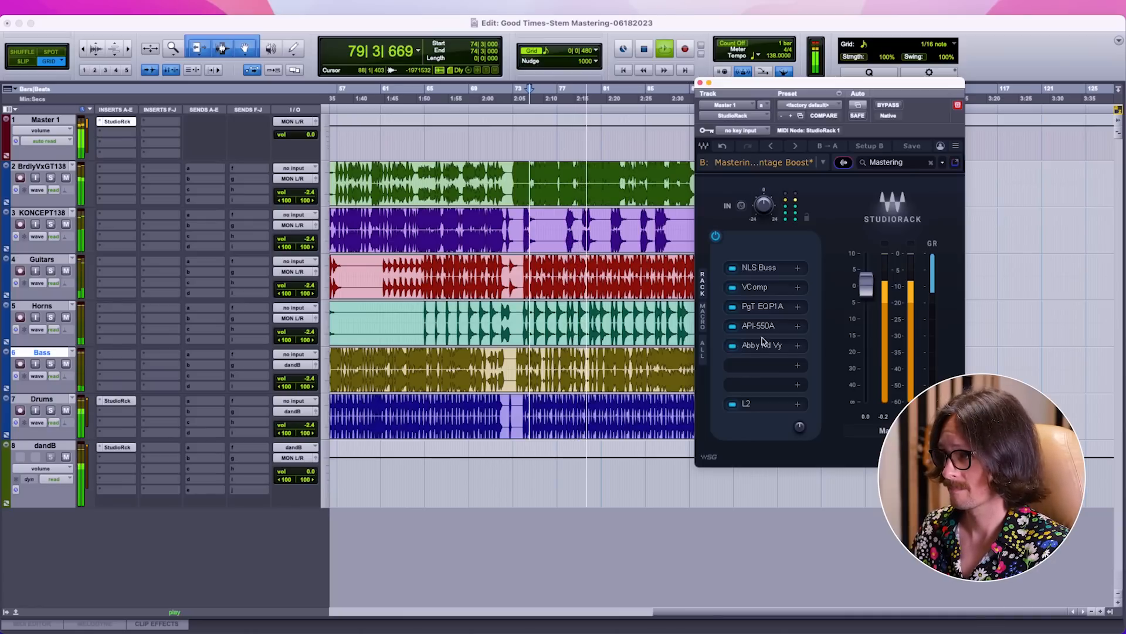